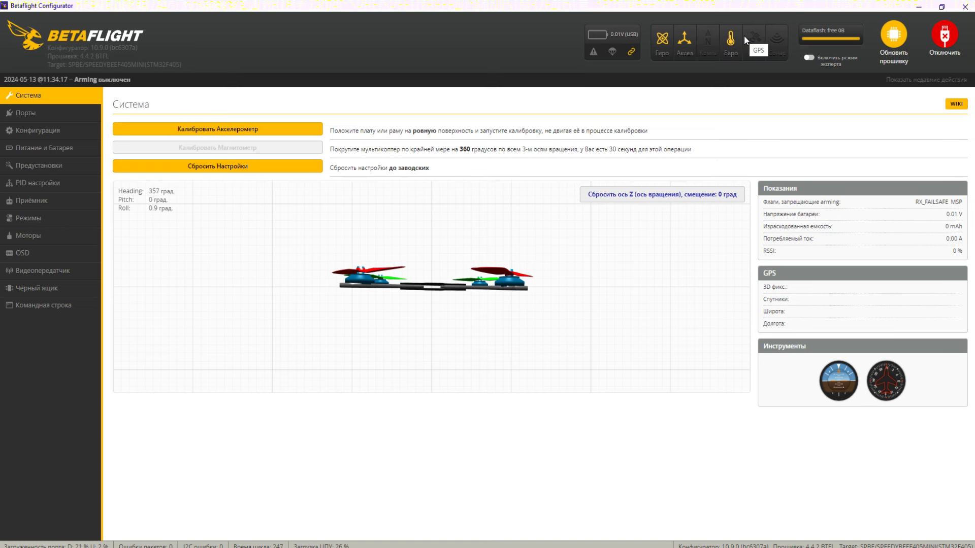
Disconnect the flight controller and auto-detect its board in the firmware flasher.
{"action": "left_click", "coordinate": [945, 41]}
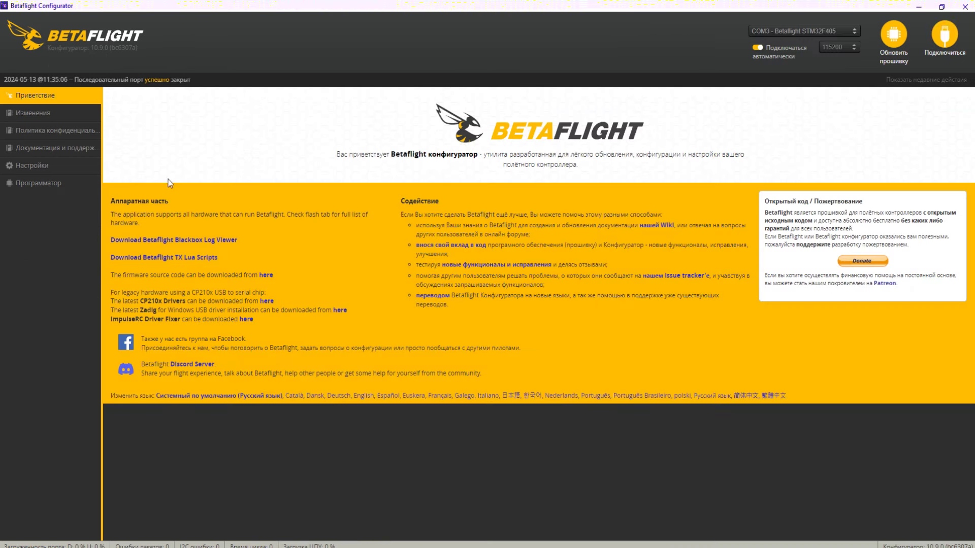
{"action": "left_click", "coordinate": [39, 184]}
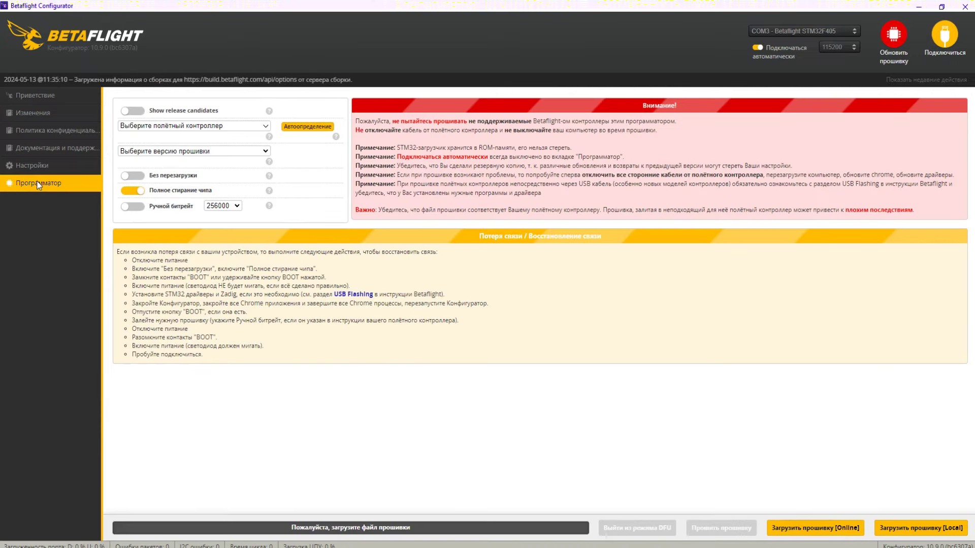
{"action": "left_click", "coordinate": [309, 128]}
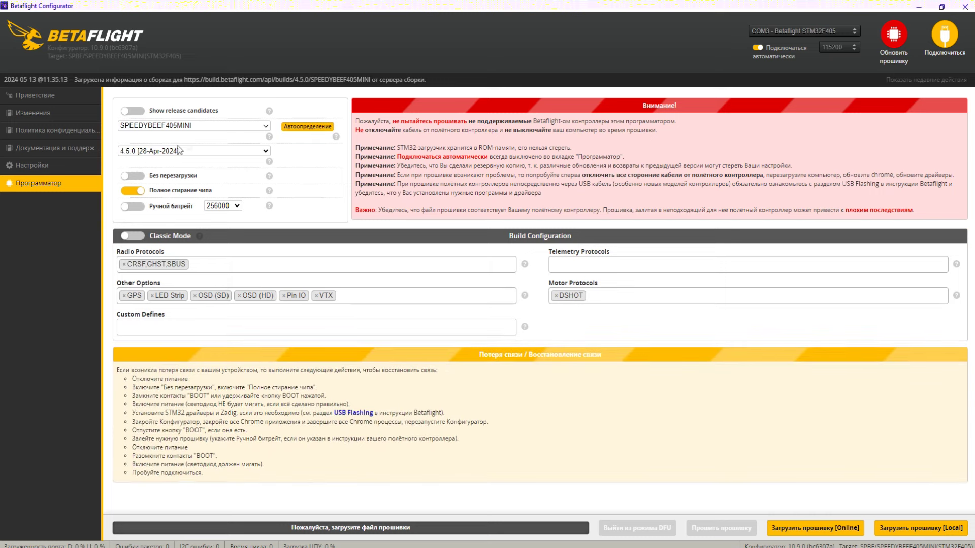
Examine the available firmware versions, the flight controller list and the effect of Classic Mode on the build configuration.
{"action": "left_click", "coordinate": [265, 151]}
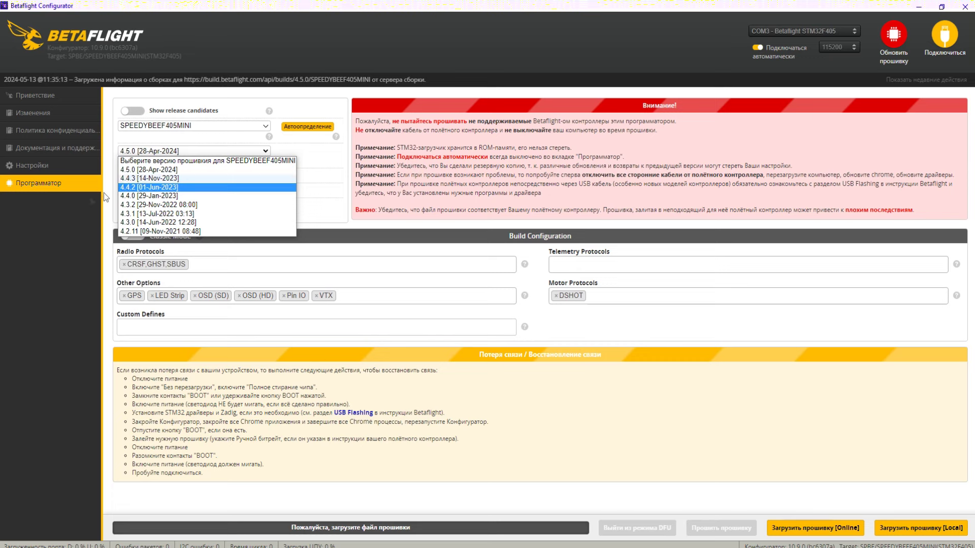
{"action": "left_click", "coordinate": [214, 126]}
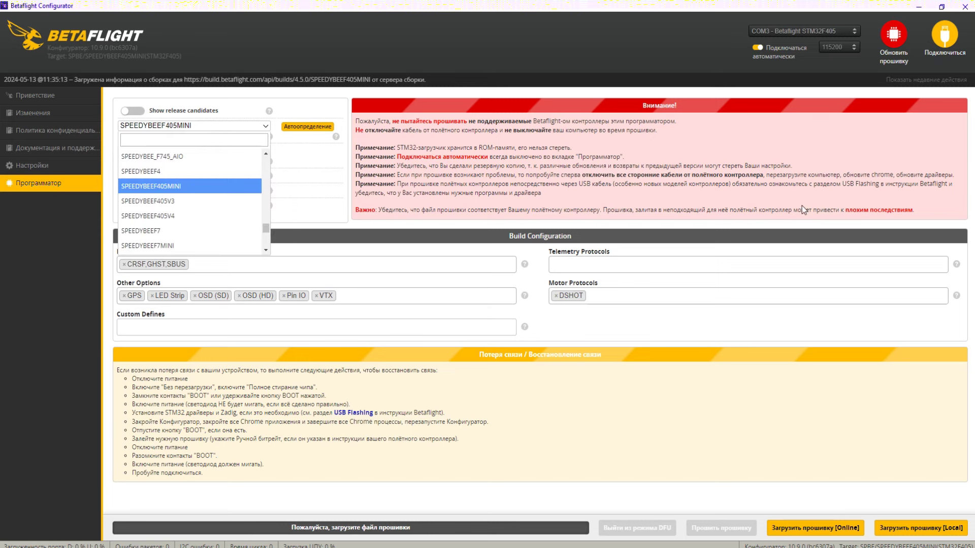
{"action": "left_click", "coordinate": [303, 180]}
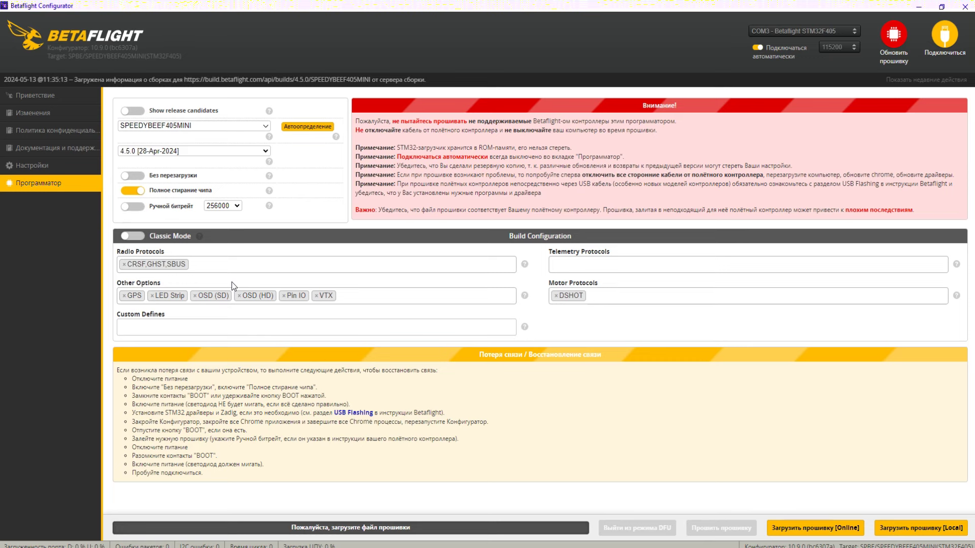
{"action": "left_click", "coordinate": [133, 236]}
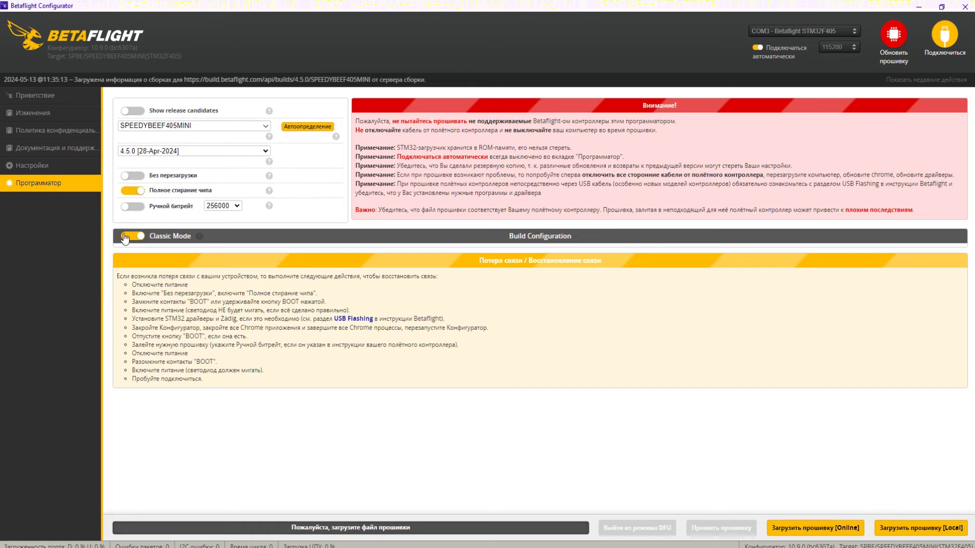
{"action": "left_click", "coordinate": [126, 236]}
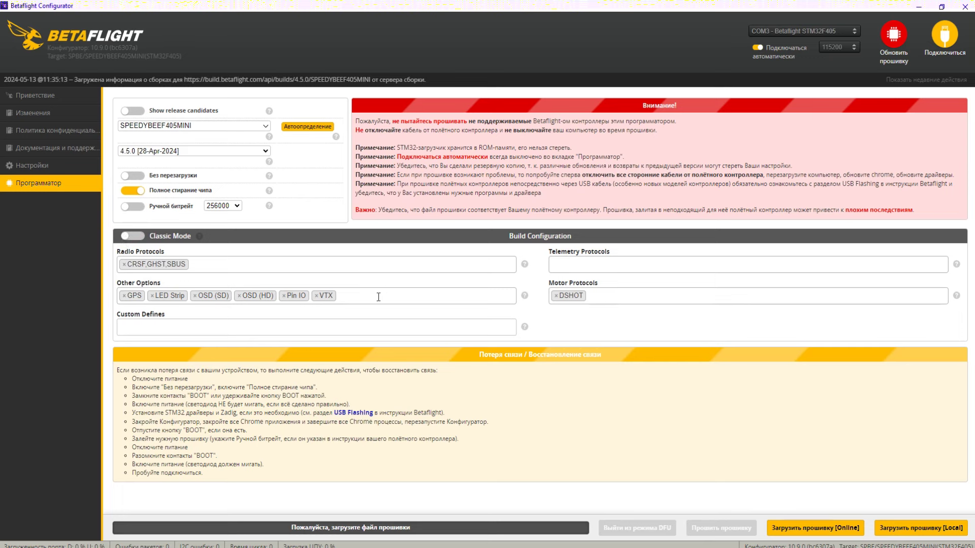
Remove GPS, LED Strip and OSD (HD) from the build's other options.
{"action": "left_click", "coordinate": [124, 297]}
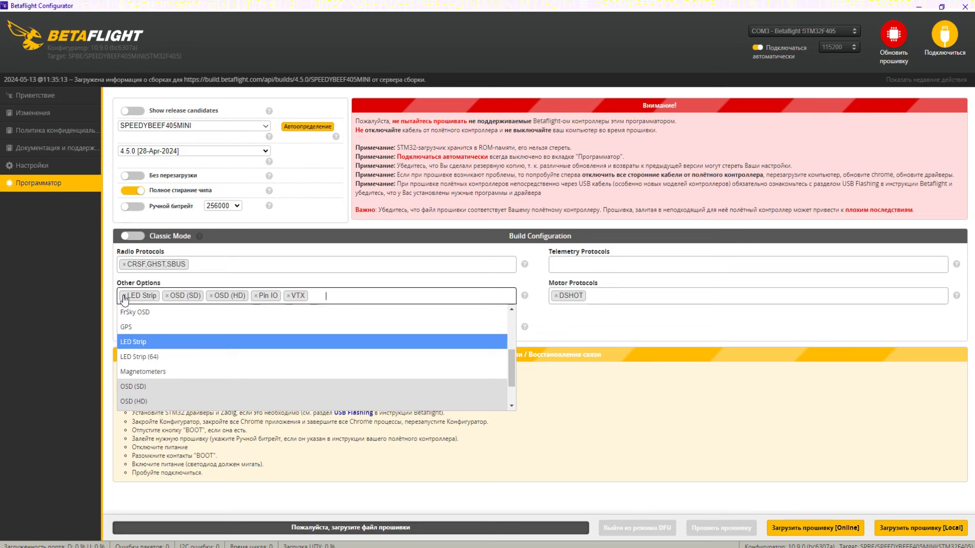
{"action": "left_click", "coordinate": [124, 297]}
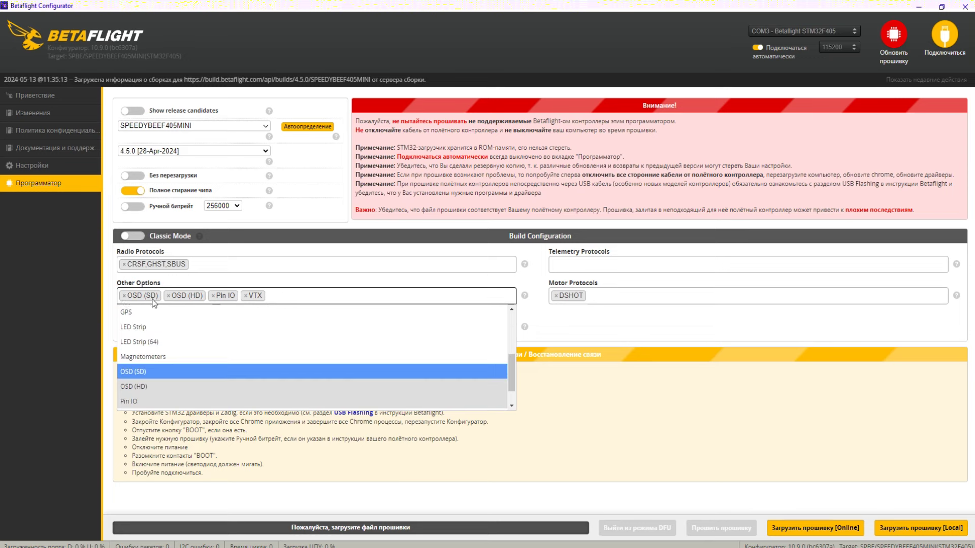
{"action": "left_click", "coordinate": [168, 297]}
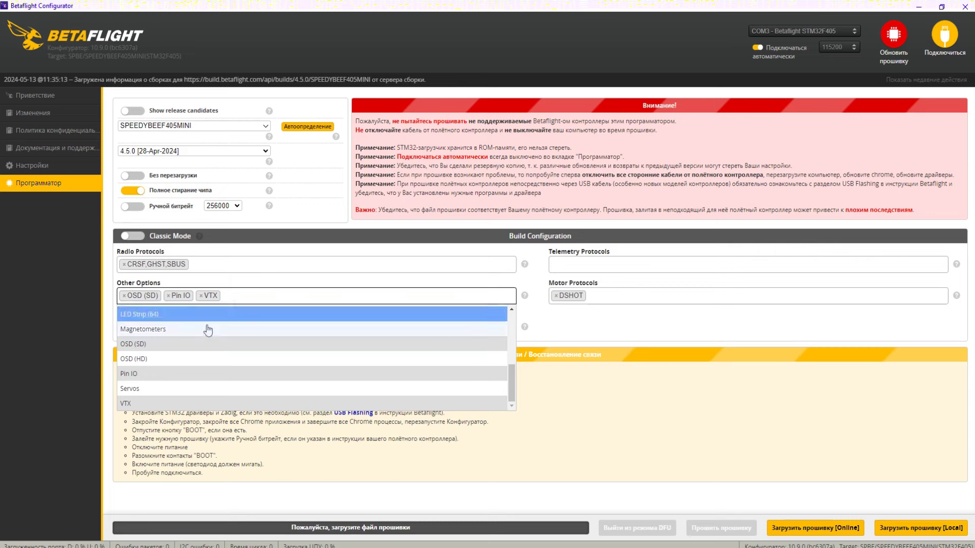
Add Magnetometers to the build's other options and remove it again.
{"action": "scroll", "coordinate": [161, 358], "scroll_direction": "up", "scroll_amount": 5}
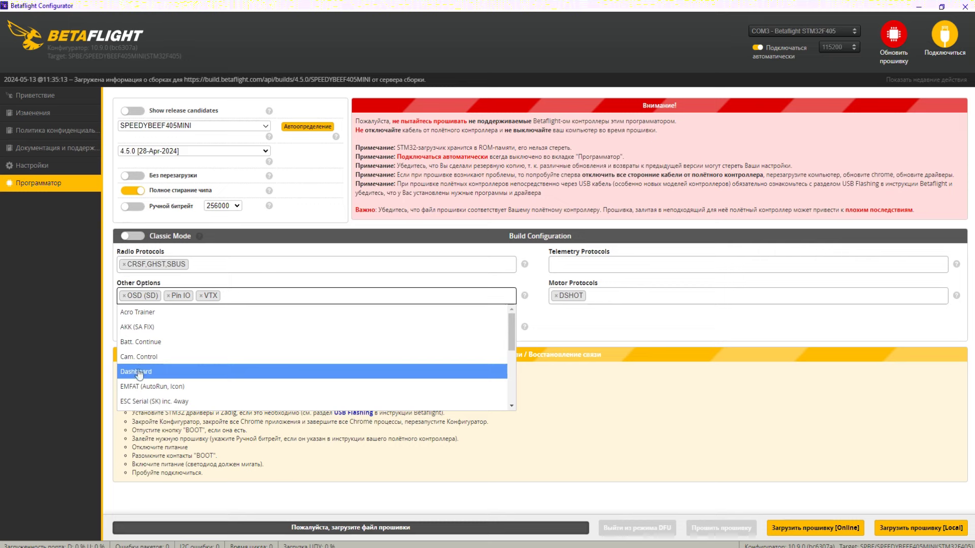
{"action": "scroll", "coordinate": [141, 378], "scroll_direction": "down", "scroll_amount": 5}
{"action": "left_click", "coordinate": [145, 329]}
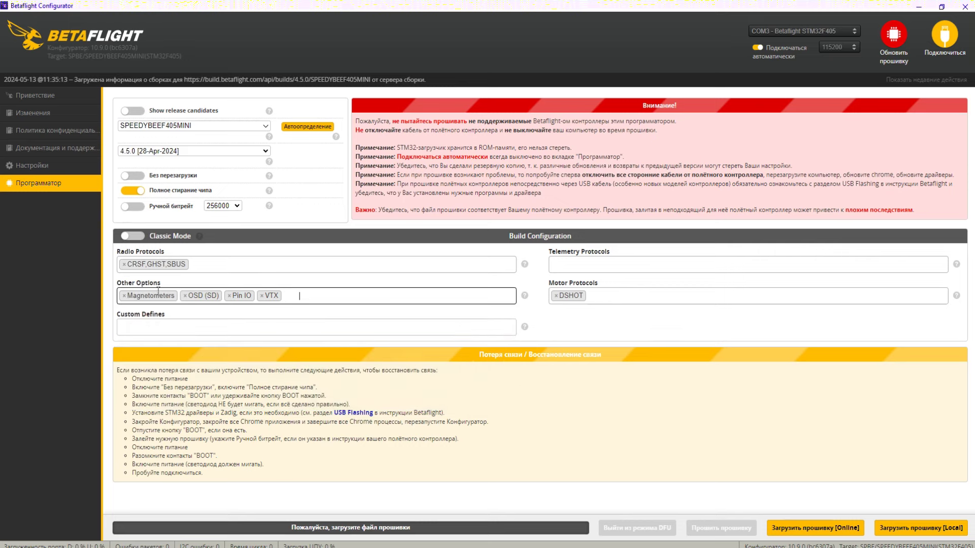
{"action": "left_click", "coordinate": [125, 300]}
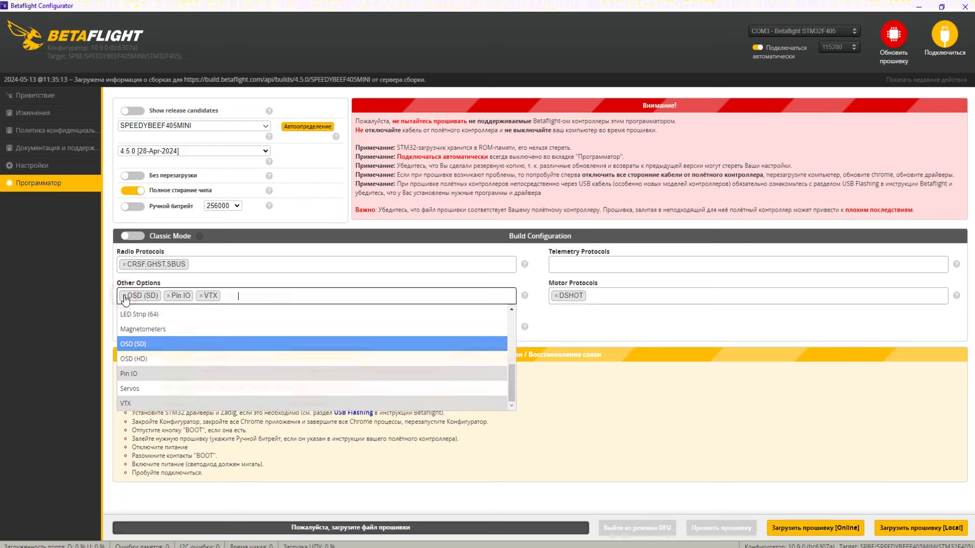
{"action": "left_click", "coordinate": [125, 299]}
{"action": "left_click", "coordinate": [389, 299]}
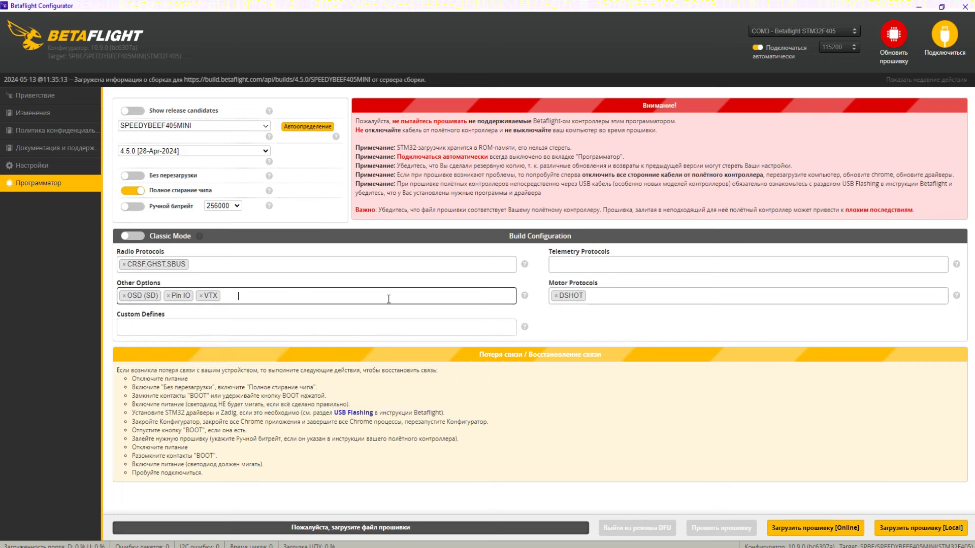
Build and load the online 4.5.0 firmware for the SPEEDYBEEF405MINI board with the chosen options.
{"action": "left_click", "coordinate": [818, 529]}
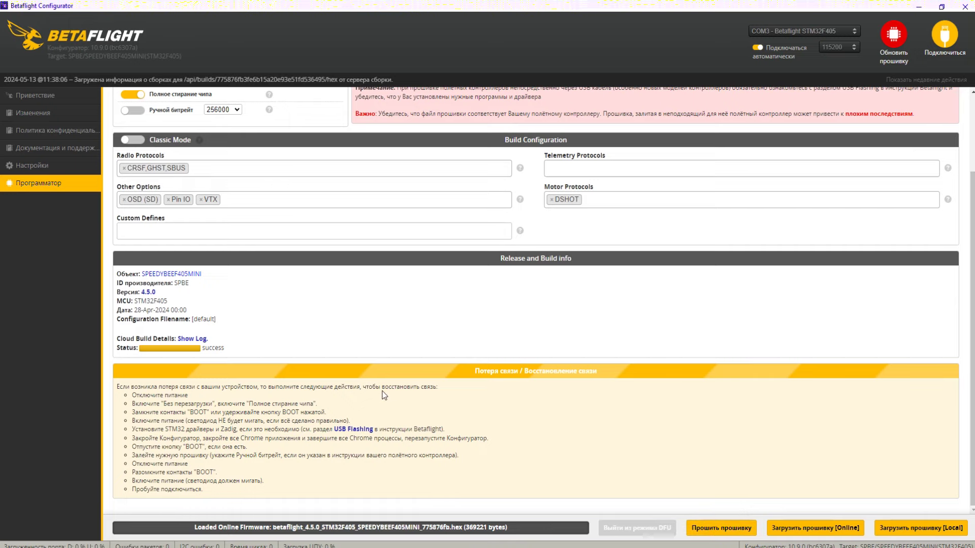
{"action": "scroll", "coordinate": [384, 395], "scroll_direction": "up", "scroll_amount": 2}
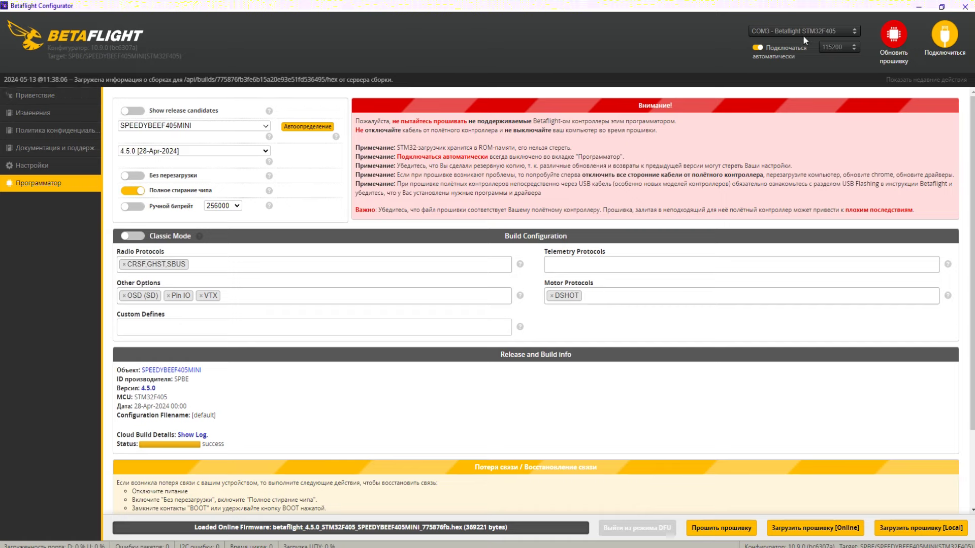
Leave the firmware flasher and reconnect the flight controller through port COM3 - Betaflight STM32F405.
{"action": "left_click", "coordinate": [69, 95]}
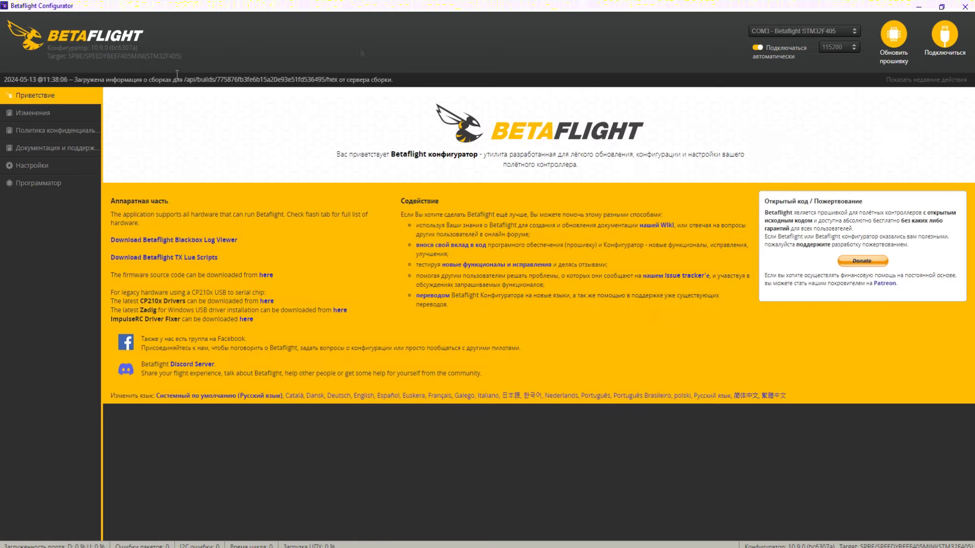
{"action": "left_click", "coordinate": [840, 33]}
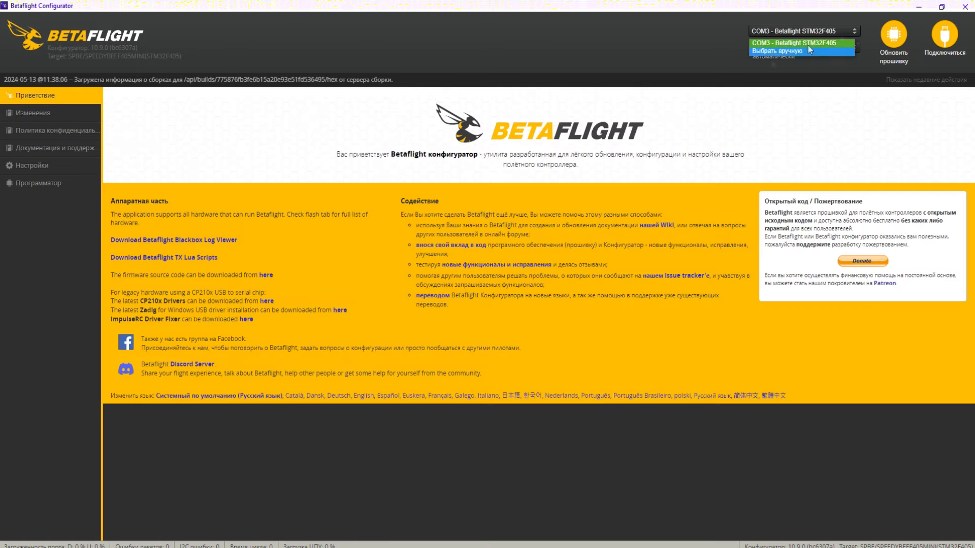
{"action": "left_click", "coordinate": [767, 44]}
{"action": "left_click", "coordinate": [945, 38]}
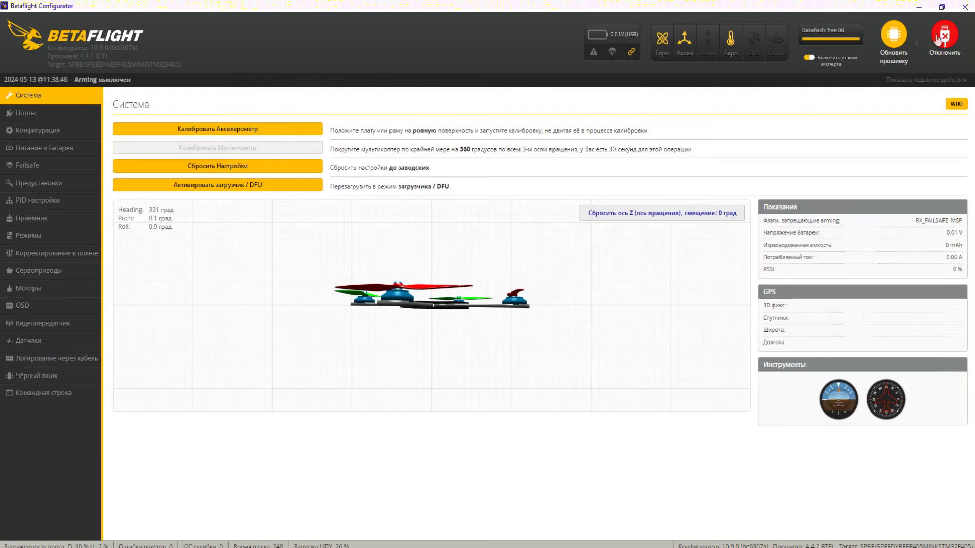
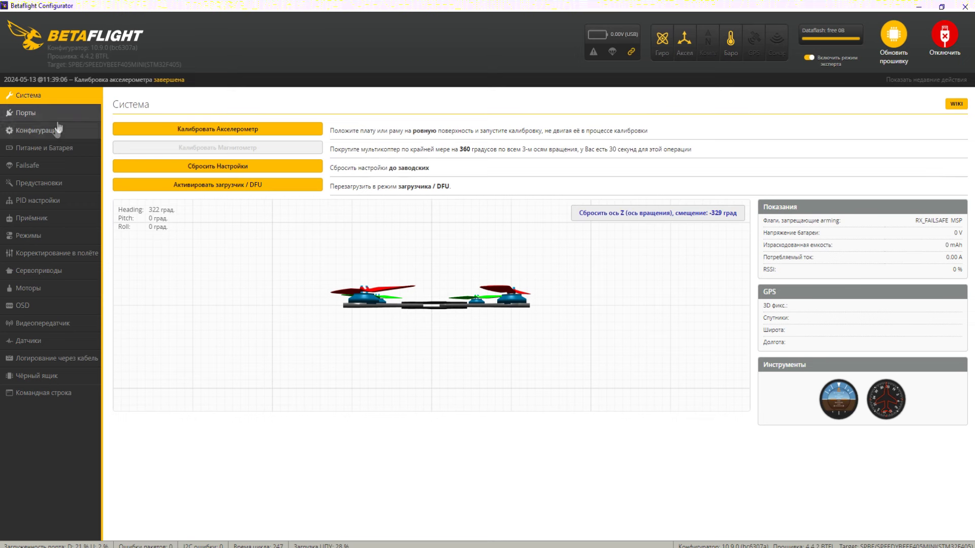
Examine the serial port assignments and the peripheral choices available for UART1.
{"action": "left_click", "coordinate": [36, 115]}
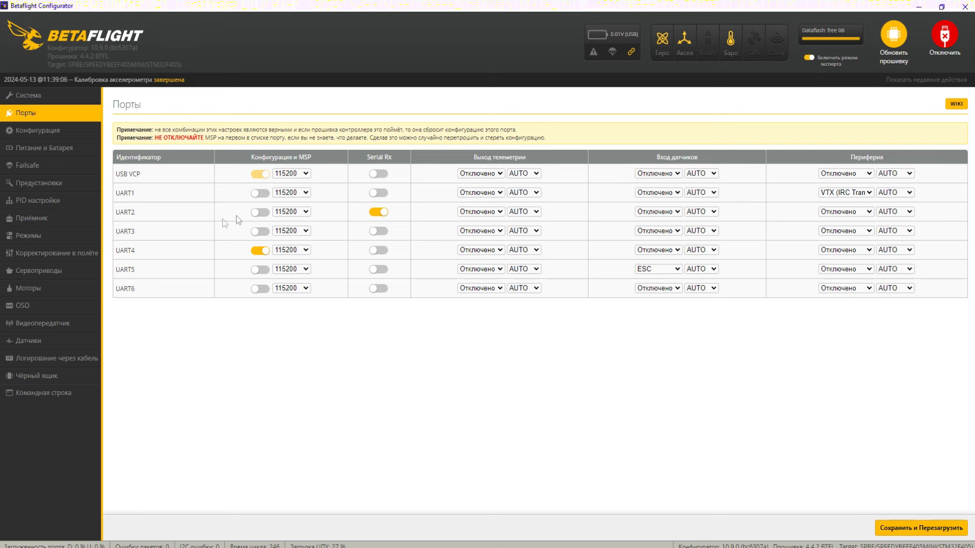
{"action": "left_click", "coordinate": [869, 193]}
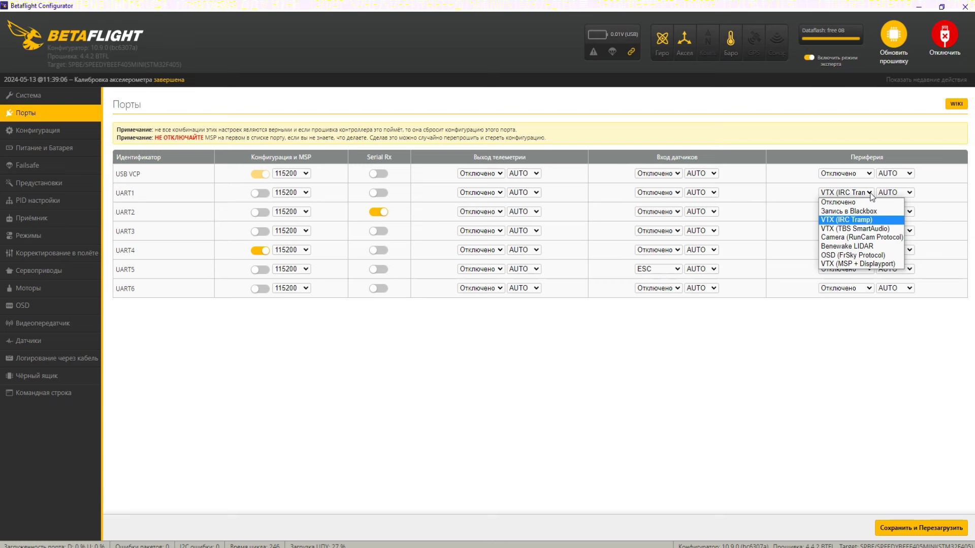
{"action": "left_click", "coordinate": [870, 194]}
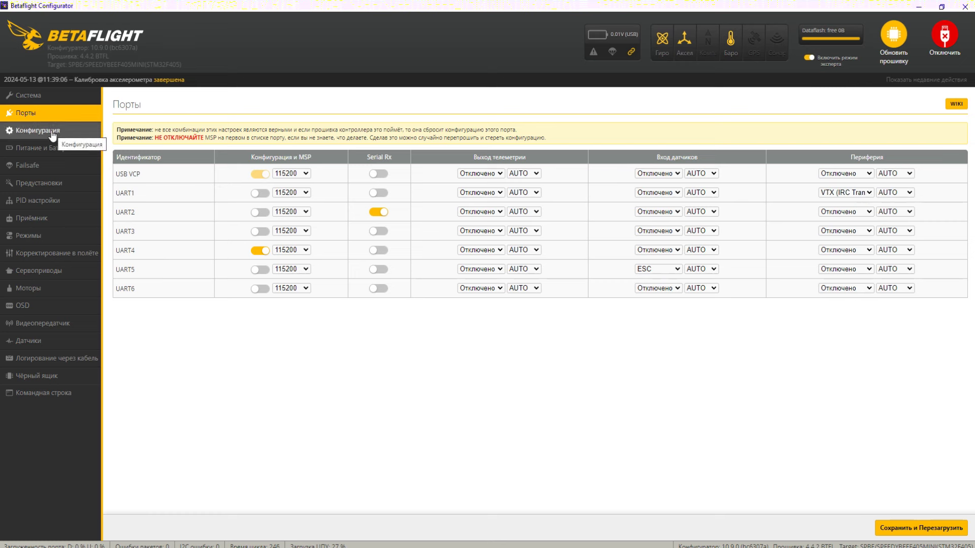
Review the configuration's system, personalization, camera, arming, other-feature and beeper settings.
{"action": "left_click", "coordinate": [27, 128]}
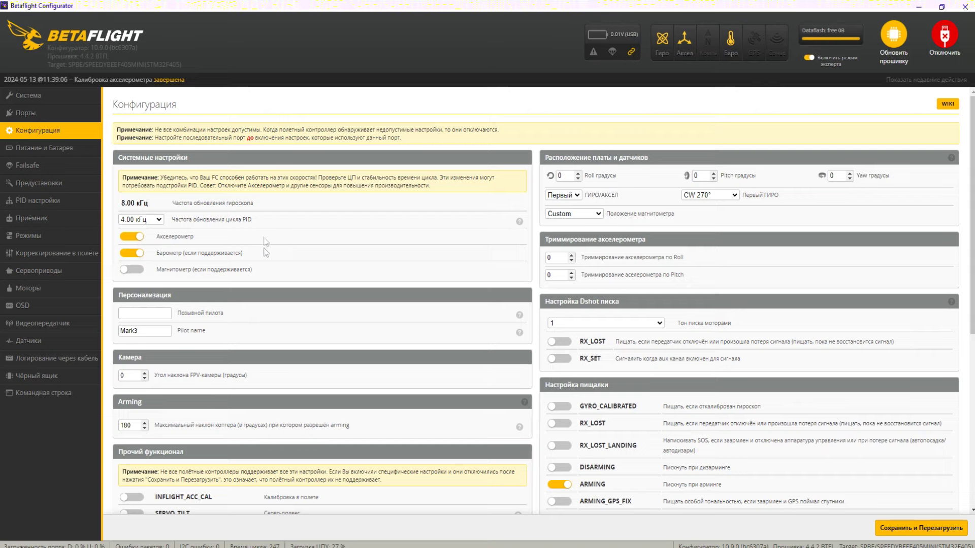
{"action": "scroll", "coordinate": [136, 204], "scroll_direction": "down", "scroll_amount": 1}
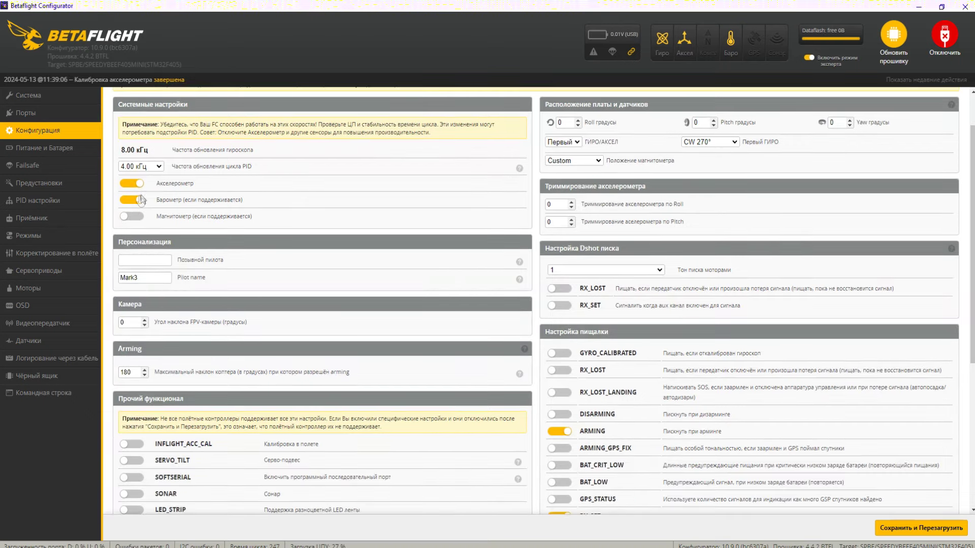
{"action": "scroll", "coordinate": [193, 221], "scroll_direction": "down", "scroll_amount": 1}
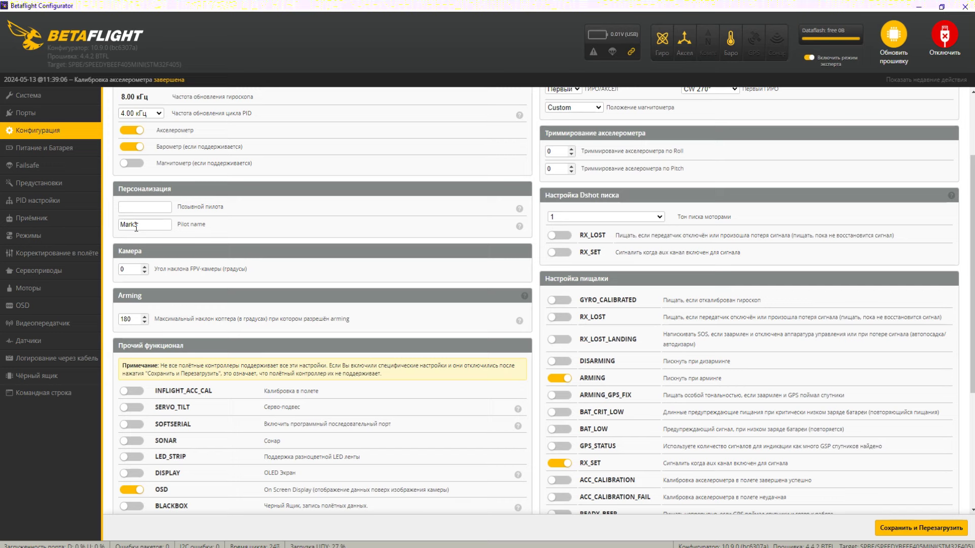
{"action": "scroll", "coordinate": [136, 228], "scroll_direction": "down", "scroll_amount": 1}
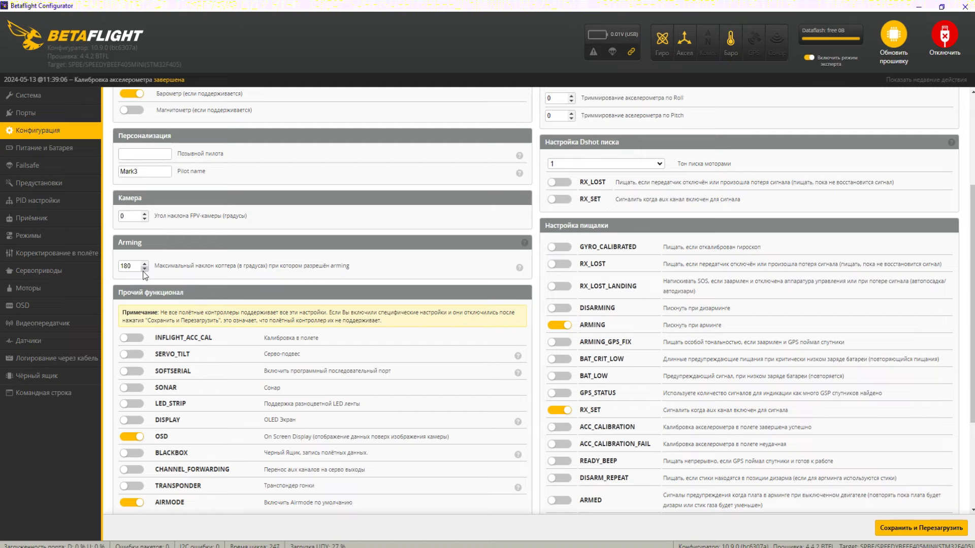
{"action": "scroll", "coordinate": [142, 270], "scroll_direction": "down", "scroll_amount": 2}
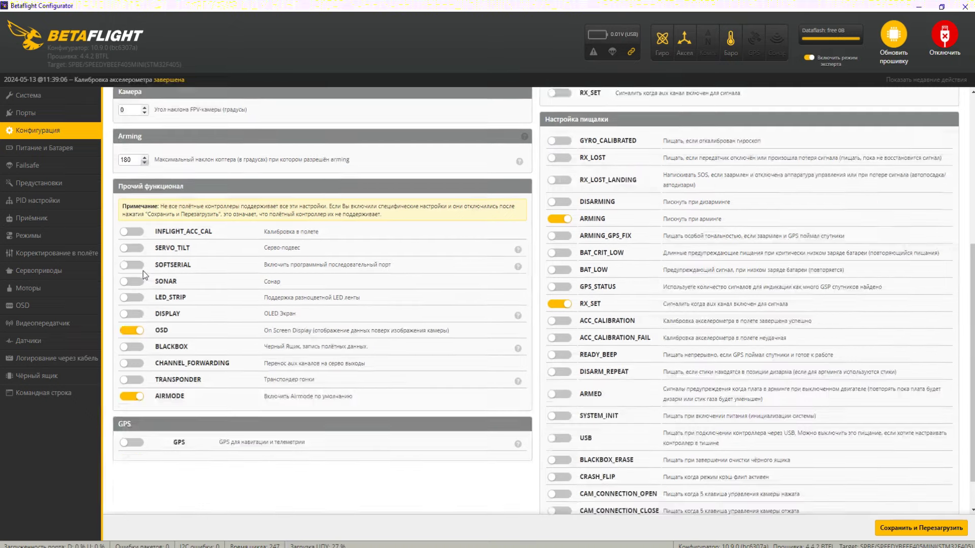
{"action": "scroll", "coordinate": [141, 269], "scroll_direction": "up", "scroll_amount": 1}
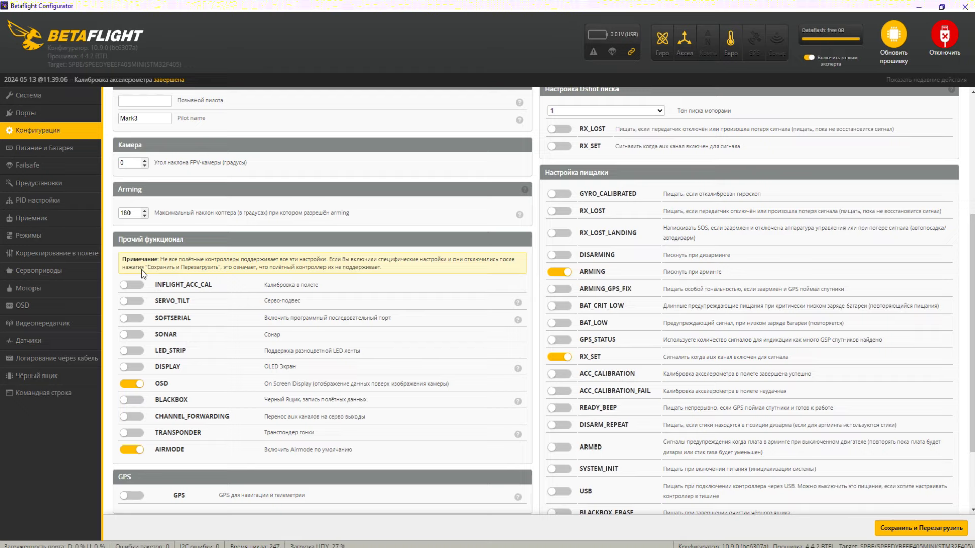
{"action": "scroll", "coordinate": [141, 270], "scroll_direction": "up", "scroll_amount": 4}
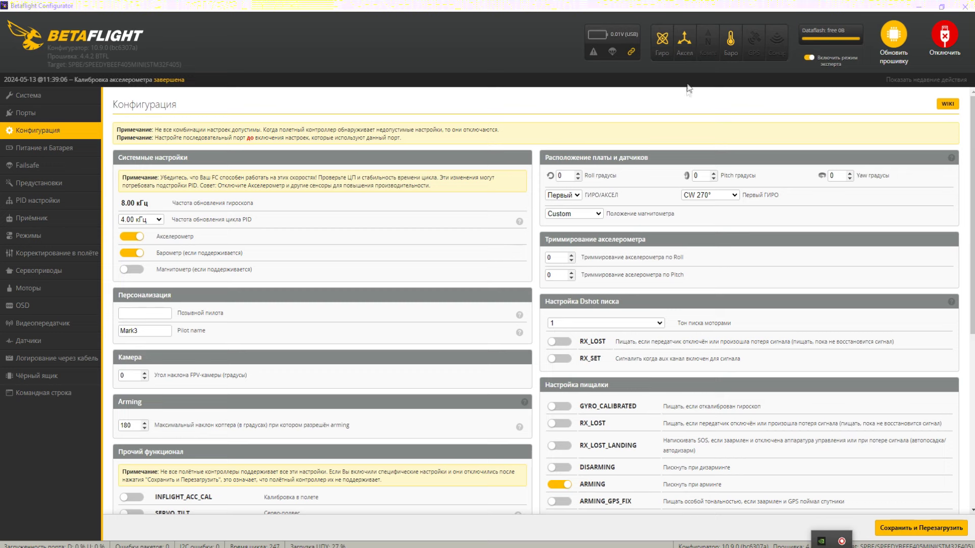
Switch the AIRMODE feature off and back on in the configuration's other features.
{"action": "scroll", "coordinate": [172, 287], "scroll_direction": "down", "scroll_amount": 1}
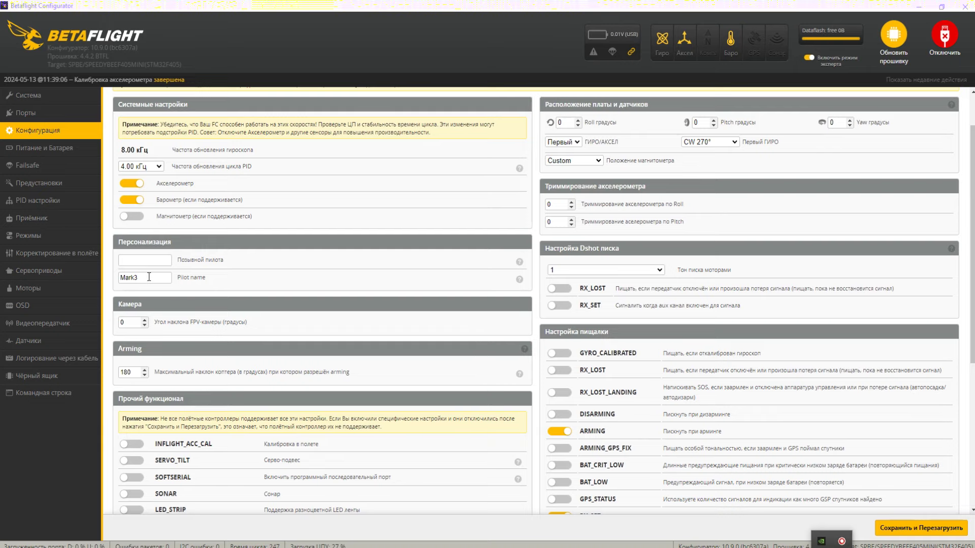
{"action": "scroll", "coordinate": [149, 277], "scroll_direction": "down", "scroll_amount": 1}
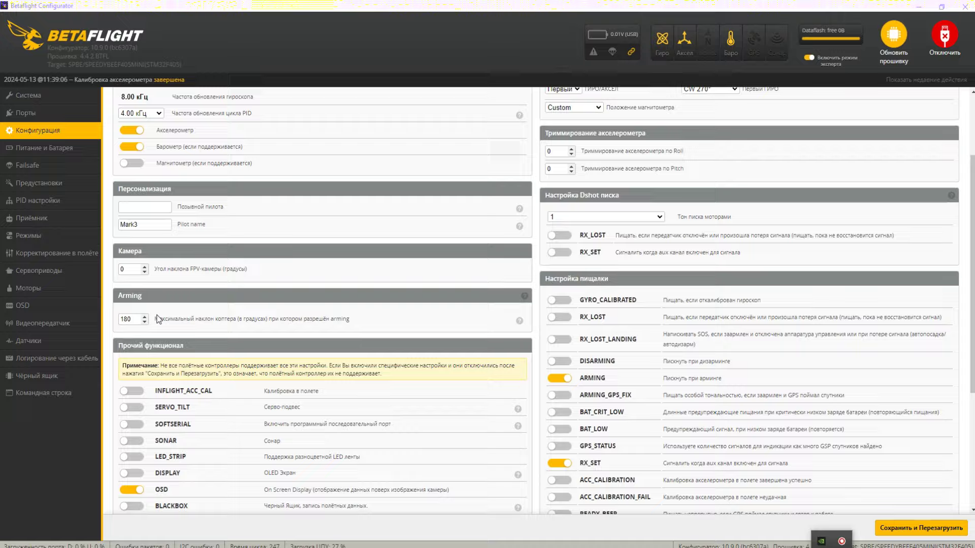
{"action": "scroll", "coordinate": [159, 319], "scroll_direction": "down", "scroll_amount": 3}
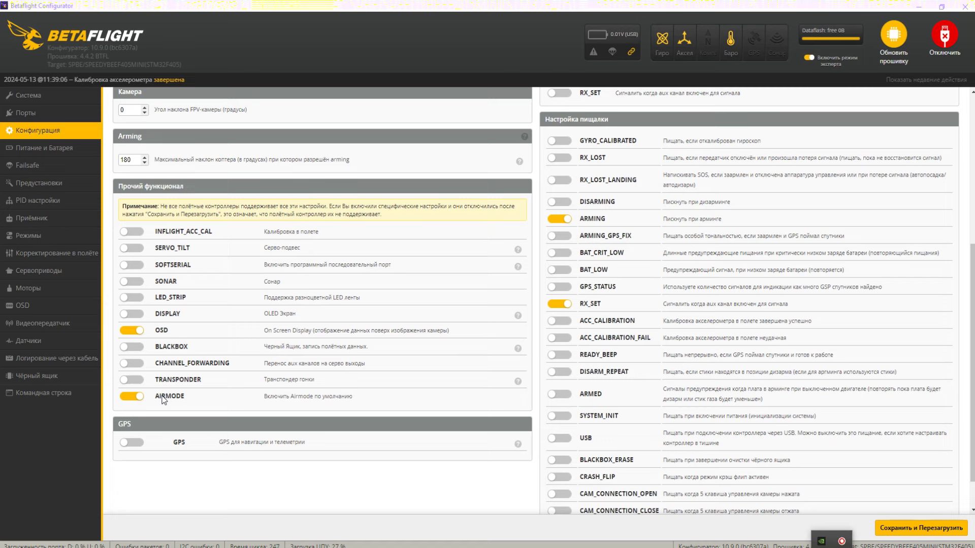
{"action": "left_click", "coordinate": [126, 398]}
{"action": "left_click", "coordinate": [140, 399]}
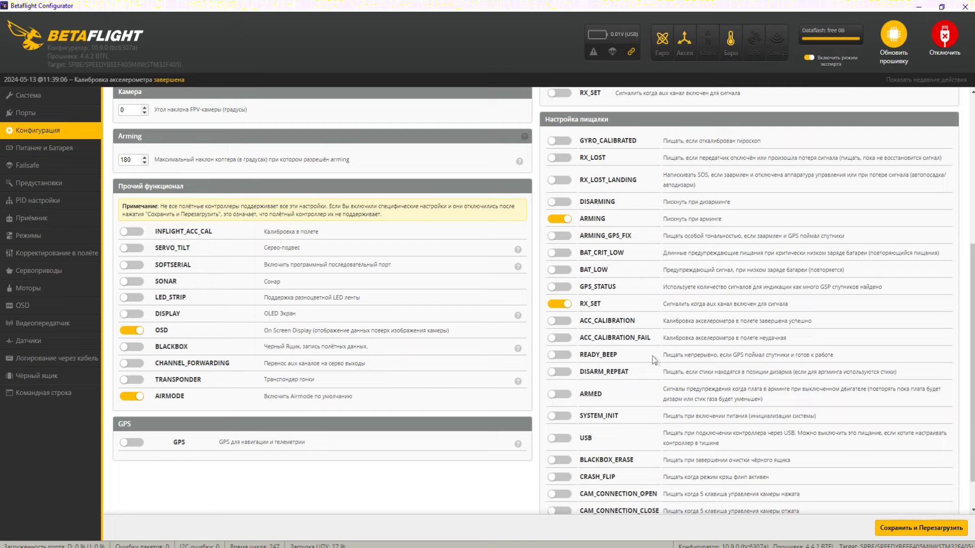
Review the configuration's board alignment, accelerometer trim, Dshot beacon and beeper settings.
{"action": "scroll", "coordinate": [653, 360], "scroll_direction": "up", "scroll_amount": 3}
{"action": "scroll", "coordinate": [654, 361], "scroll_direction": "up", "scroll_amount": 2}
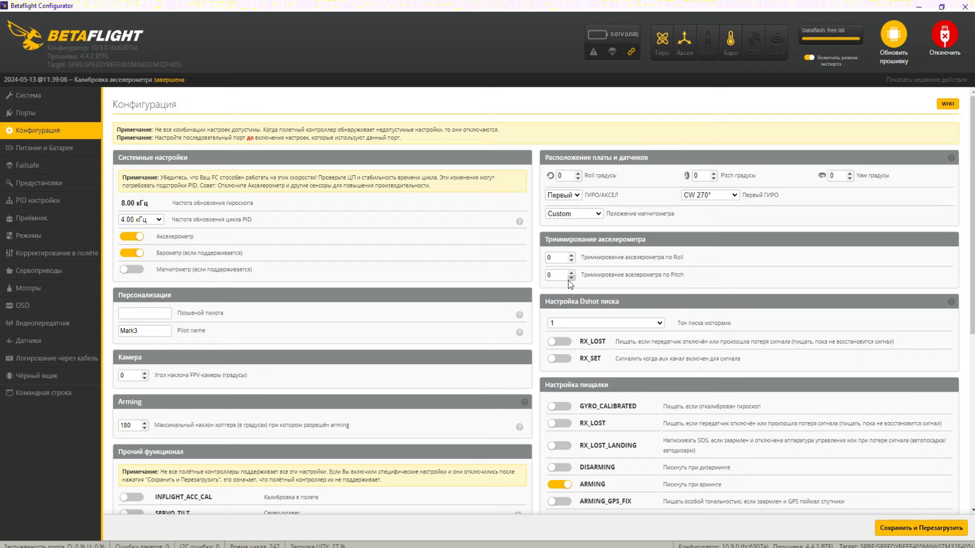
{"action": "scroll", "coordinate": [568, 281], "scroll_direction": "down", "scroll_amount": 2}
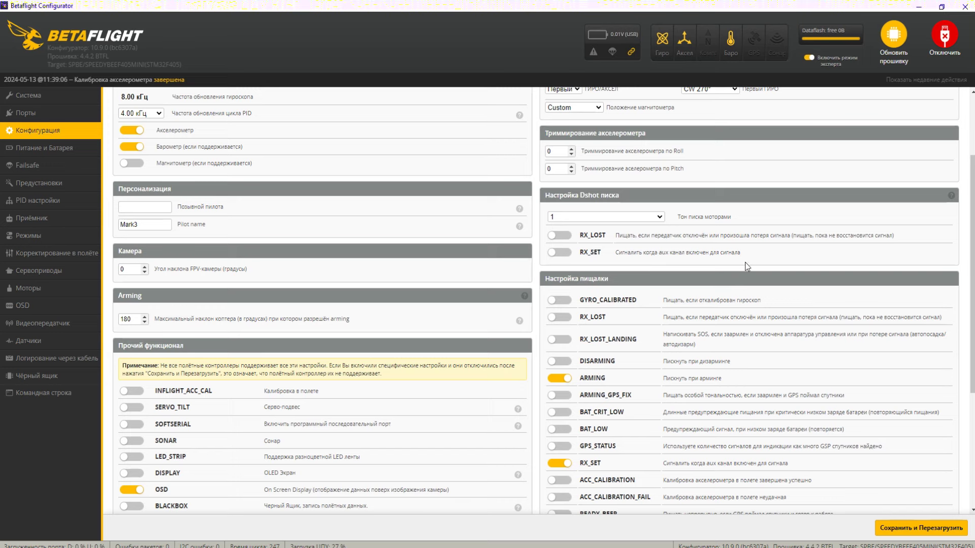
{"action": "scroll", "coordinate": [604, 245], "scroll_direction": "down", "scroll_amount": 2}
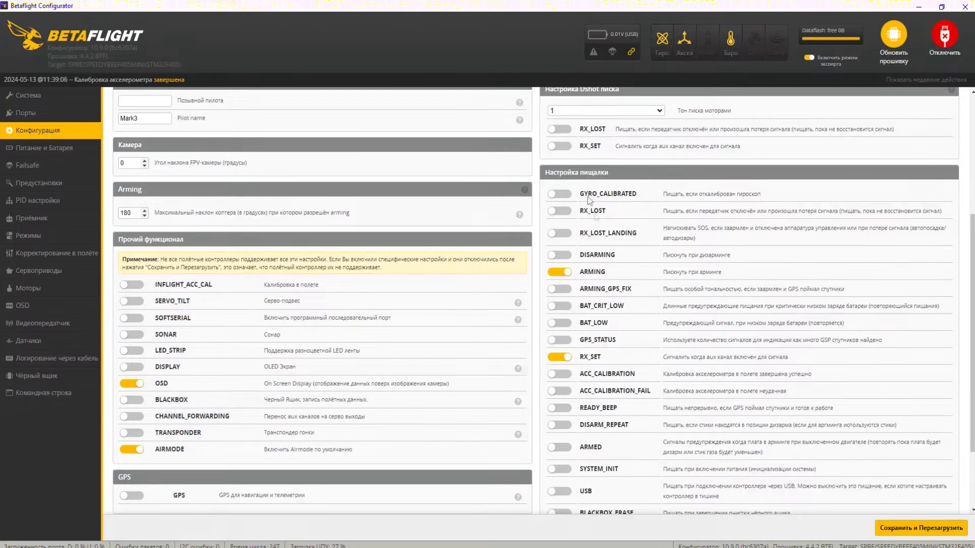
{"action": "scroll", "coordinate": [591, 197], "scroll_direction": "down", "scroll_amount": 2}
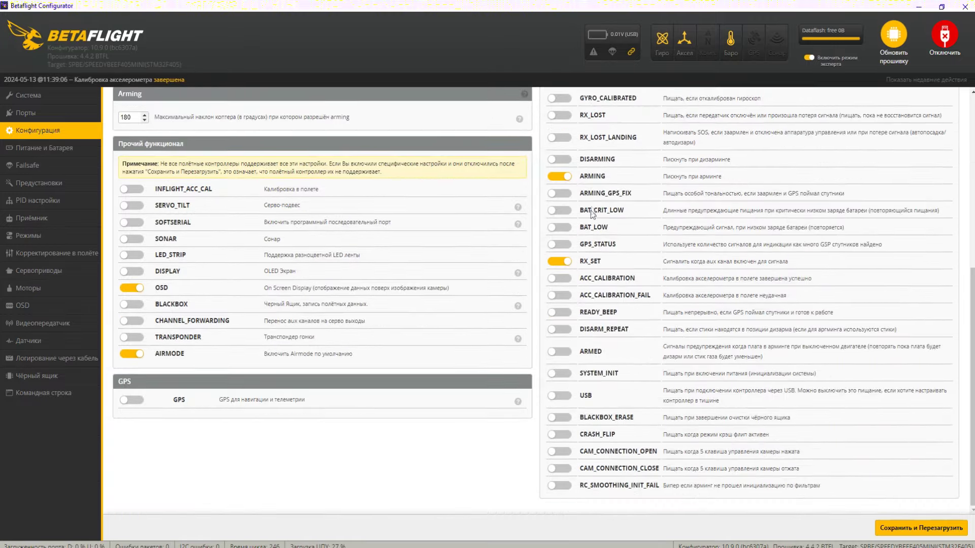
{"action": "scroll", "coordinate": [609, 452], "scroll_direction": "up", "scroll_amount": 3}
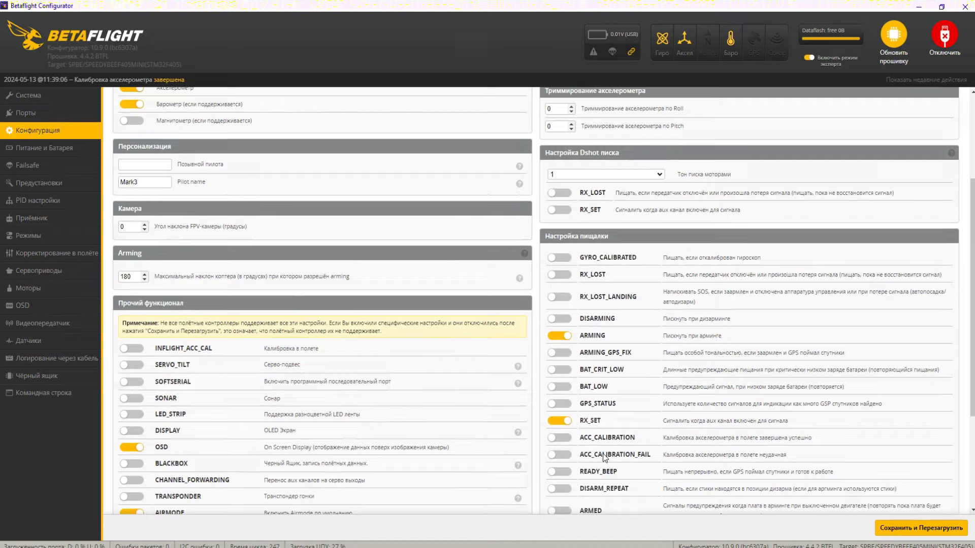
{"action": "scroll", "coordinate": [603, 455], "scroll_direction": "down", "scroll_amount": 2}
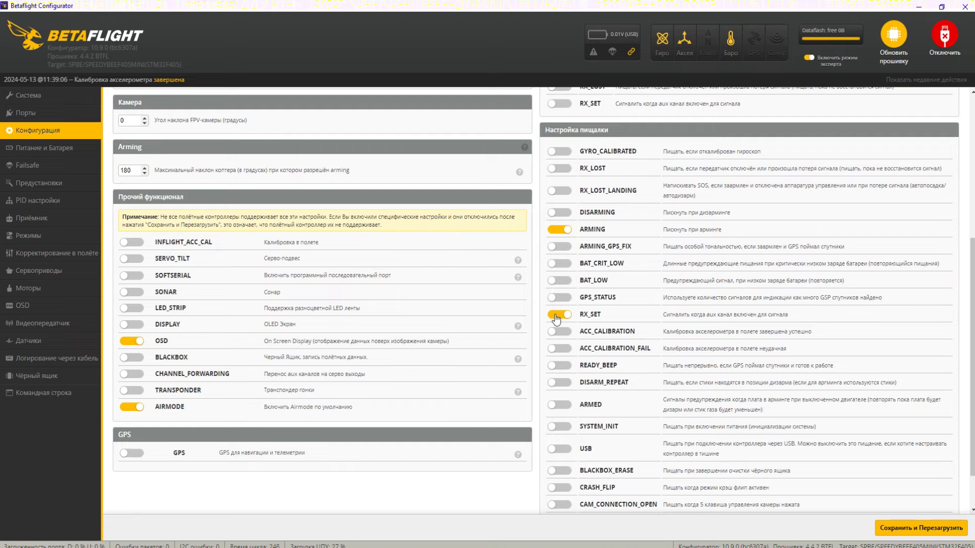
{"action": "scroll", "coordinate": [556, 319], "scroll_direction": "down", "scroll_amount": 1}
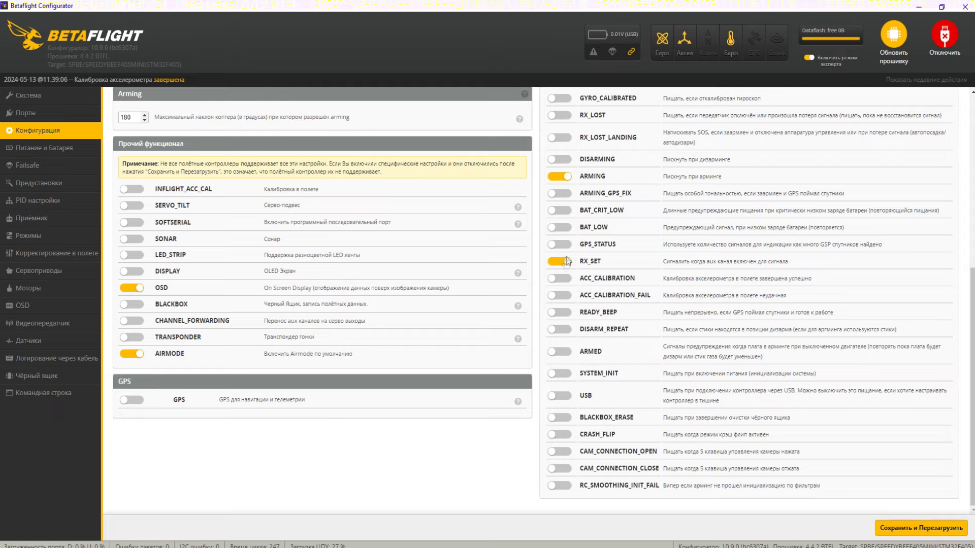
{"action": "scroll", "coordinate": [556, 270], "scroll_direction": "up", "scroll_amount": 3}
{"action": "scroll", "coordinate": [557, 269], "scroll_direction": "up", "scroll_amount": 3}
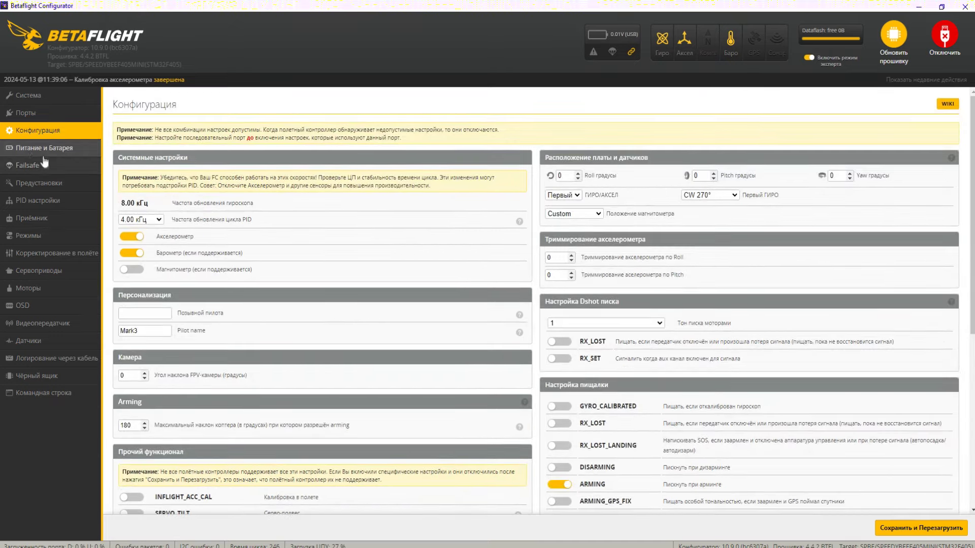
Set the battery's warning cell voltage to 3.60 and its minimum cell voltage to 3.50 in the power settings.
{"action": "left_click", "coordinate": [33, 147]}
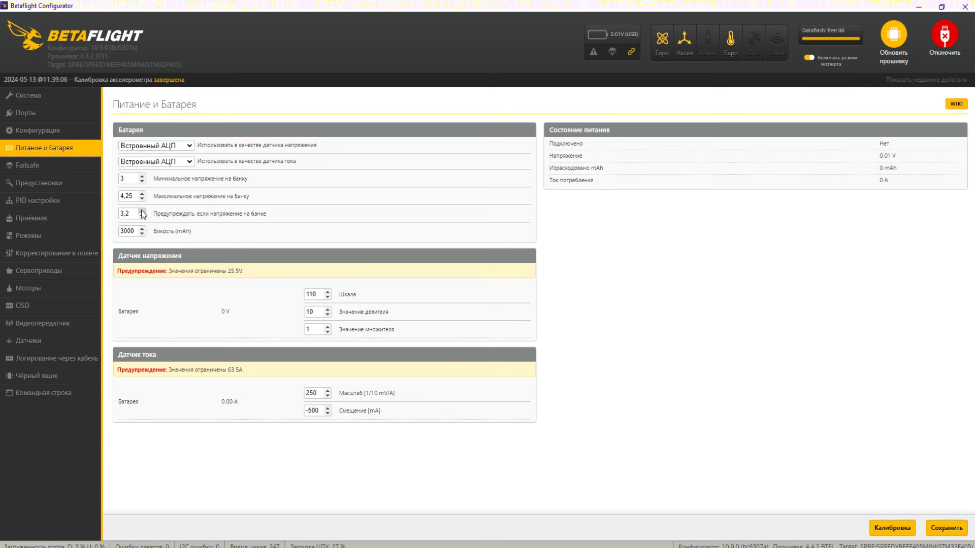
{"action": "double_click", "coordinate": [143, 210]}
{"action": "left_click_drag", "start_coordinate": [133, 214], "coordinate": [126, 214]}
{"action": "type", "text": "6"}
{"action": "left_click", "coordinate": [142, 177]}
{"action": "double_click", "coordinate": [132, 178]}
{"action": "type", "text": "5"}
{"action": "left_click", "coordinate": [261, 235]}
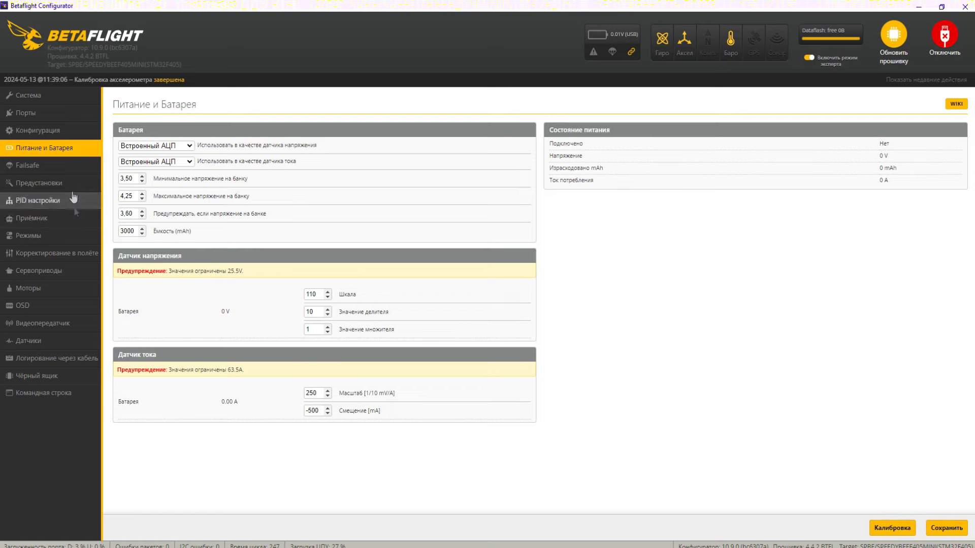
Examine the failsafe pulse range, channel fallback values, and stage 2 settings and procedures.
{"action": "left_click", "coordinate": [38, 166]}
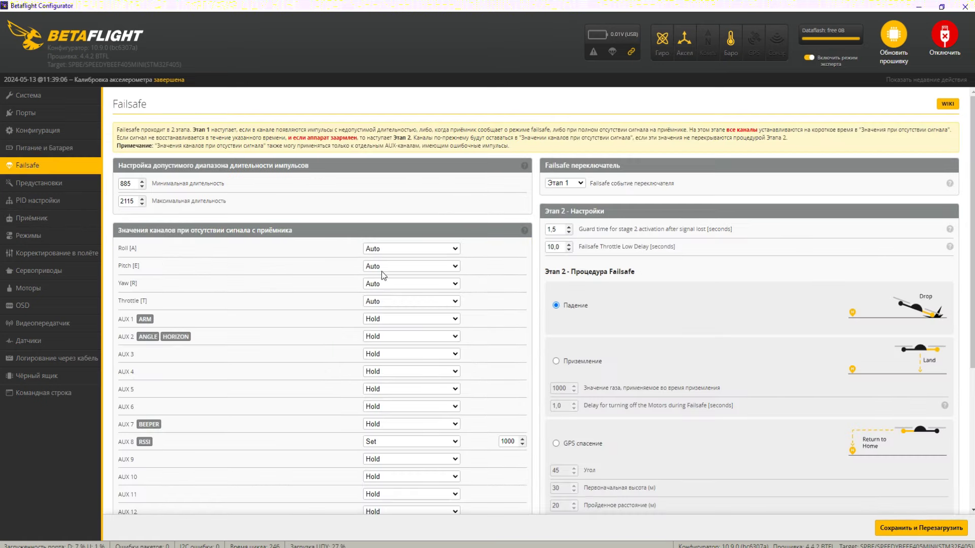
{"action": "mouse_move", "coordinate": [382, 273]}
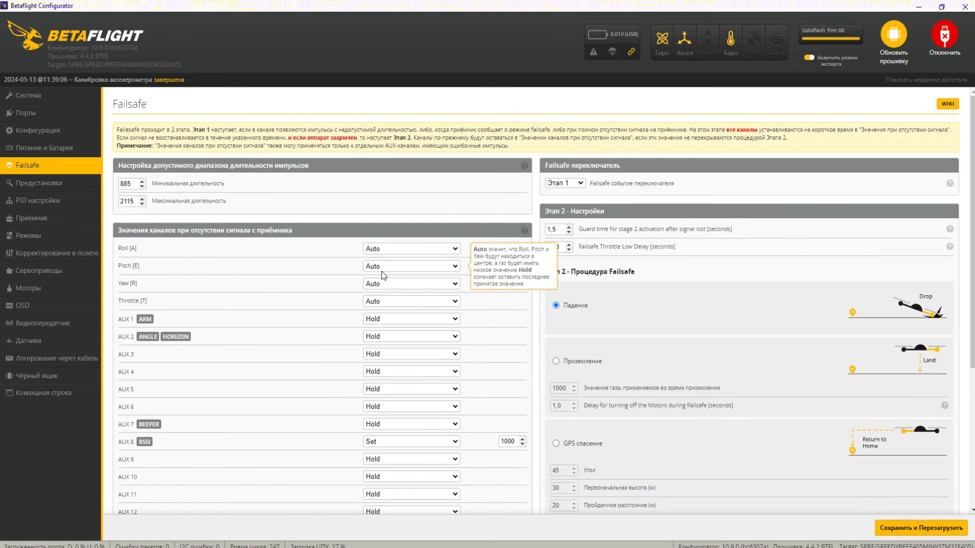
{"action": "scroll", "coordinate": [381, 271], "scroll_direction": "down", "scroll_amount": 3}
{"action": "scroll", "coordinate": [381, 271], "scroll_direction": "up", "scroll_amount": 3}
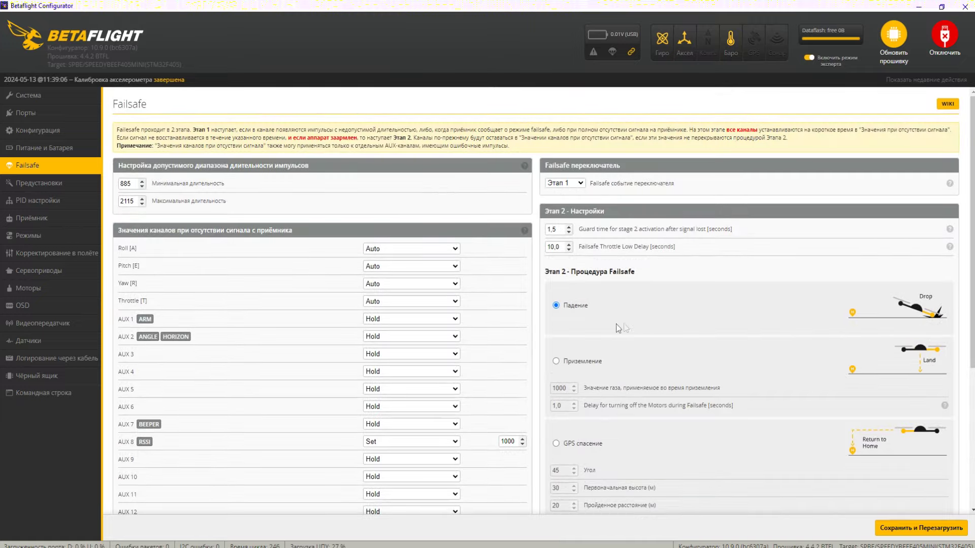
{"action": "scroll", "coordinate": [605, 324], "scroll_direction": "down", "scroll_amount": 2}
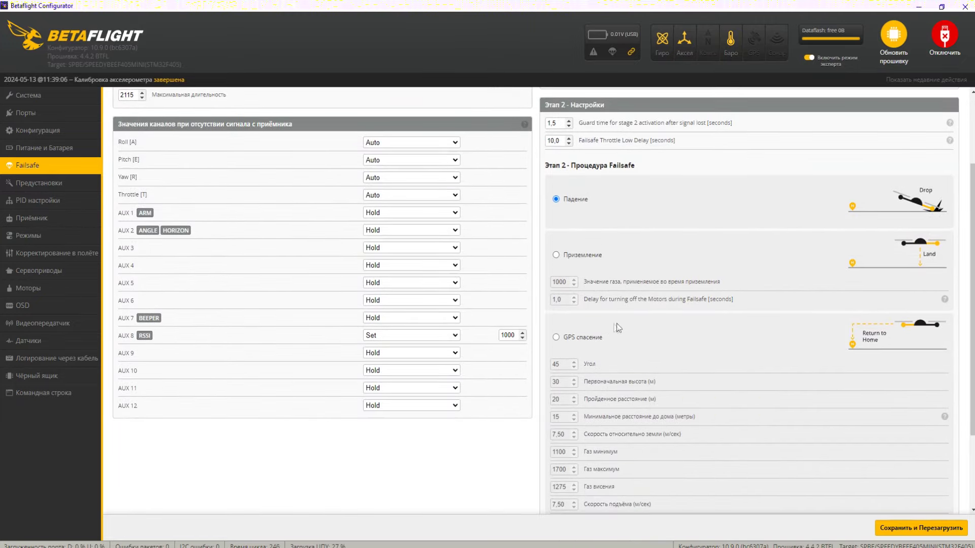
{"action": "scroll", "coordinate": [613, 324], "scroll_direction": "down", "scroll_amount": 2}
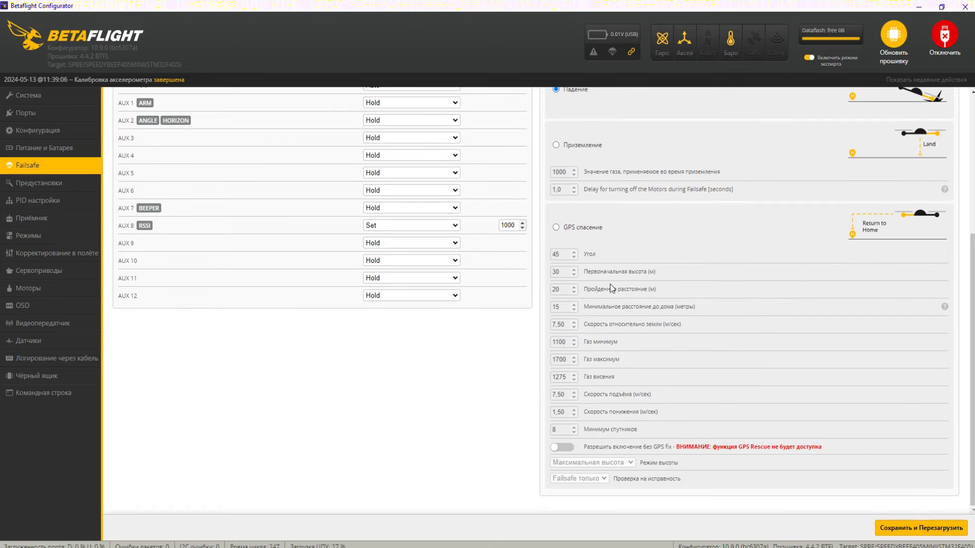
Try GPS Rescue as the stage 2 failsafe procedure, switching arming without a GPS fix on and off.
{"action": "left_click", "coordinate": [556, 227]}
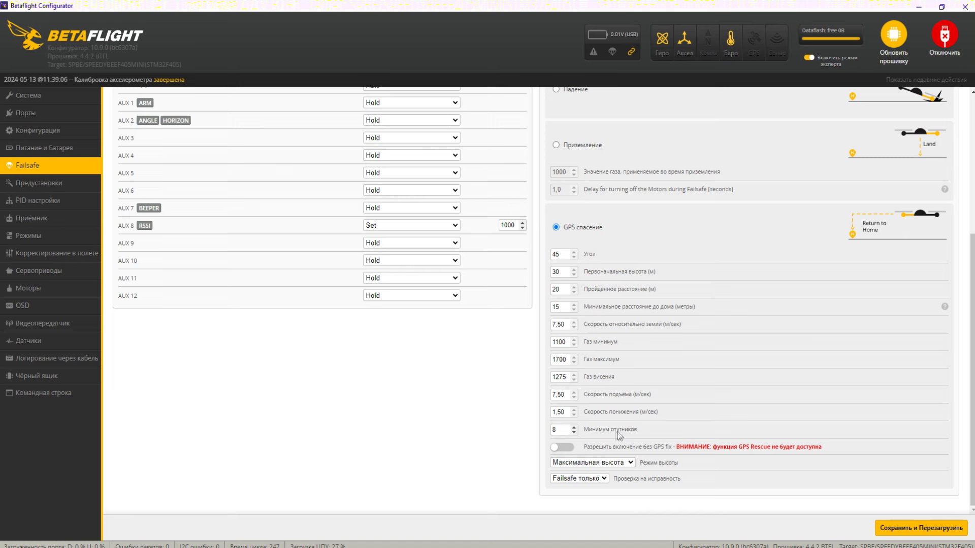
{"action": "left_click", "coordinate": [571, 448]}
{"action": "left_click", "coordinate": [555, 449]}
{"action": "scroll", "coordinate": [392, 362], "scroll_direction": "up", "scroll_amount": 2}
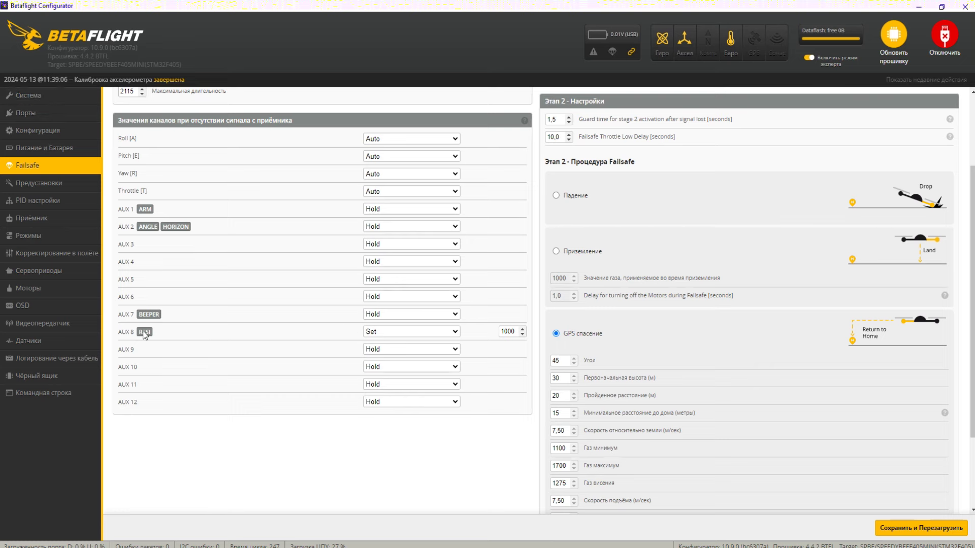
{"action": "left_click", "coordinate": [30, 96]}
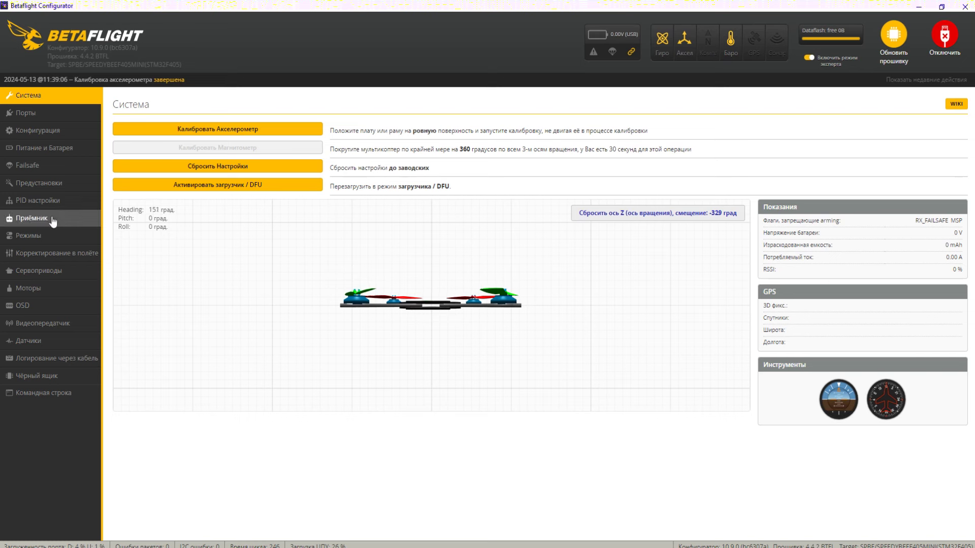
Switch the AUX 7 beeper channel's failsafe fallback to Set and back to Hold.
{"action": "left_click", "coordinate": [45, 169]}
{"action": "scroll", "coordinate": [505, 436], "scroll_direction": "down", "scroll_amount": 3}
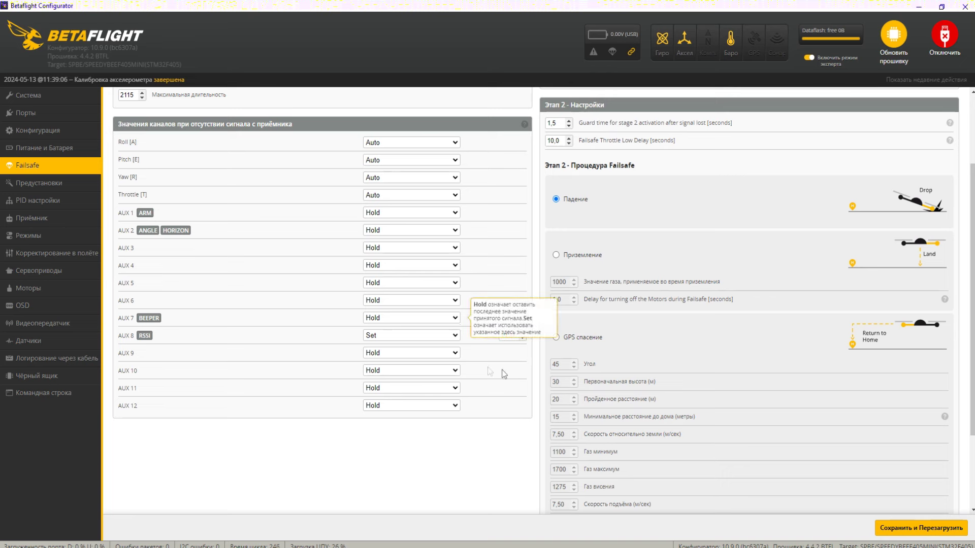
{"action": "left_click", "coordinate": [453, 318]}
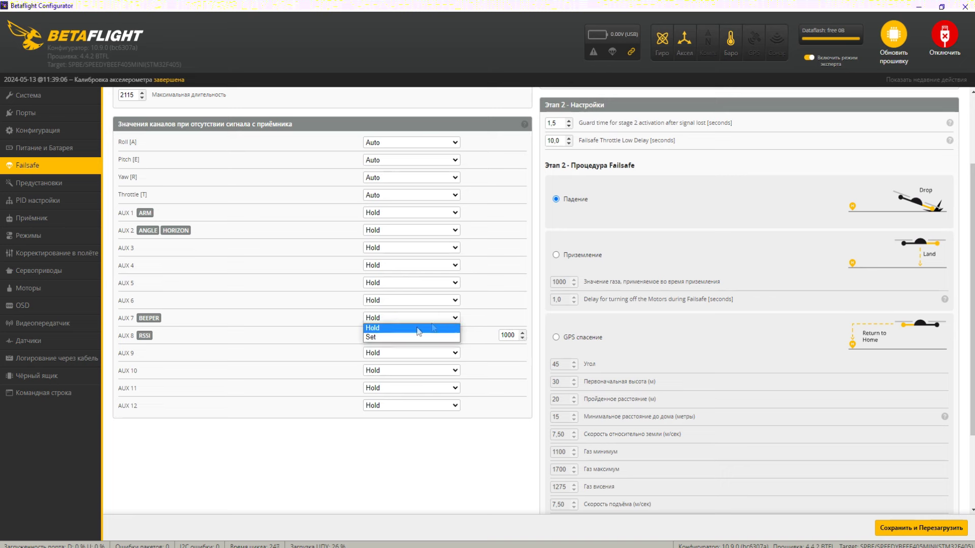
{"action": "left_click", "coordinate": [387, 337]}
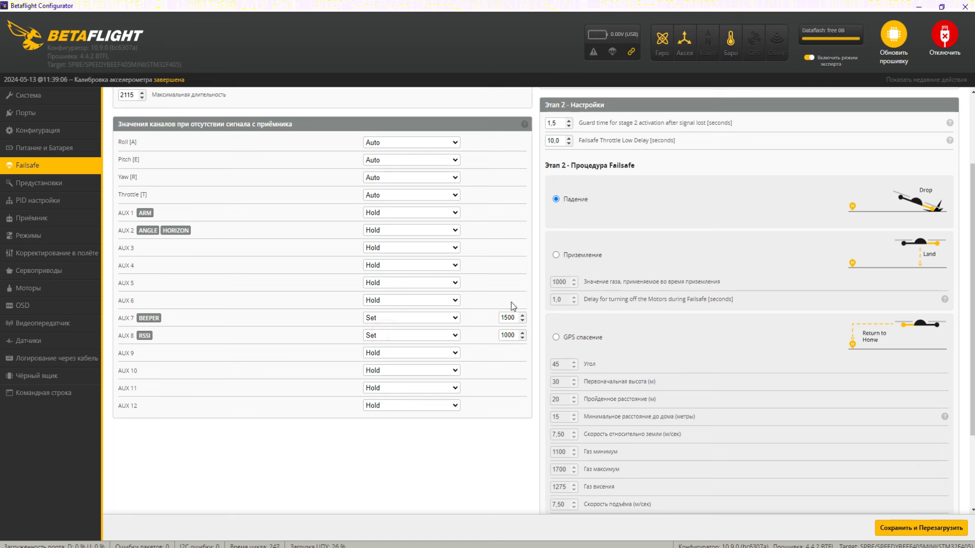
{"action": "left_click", "coordinate": [453, 318]}
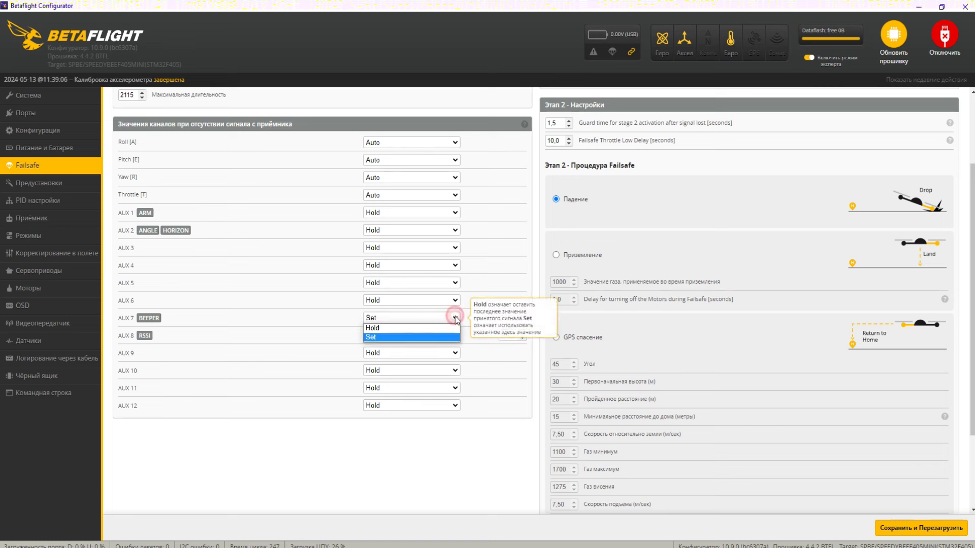
{"action": "left_click", "coordinate": [389, 329]}
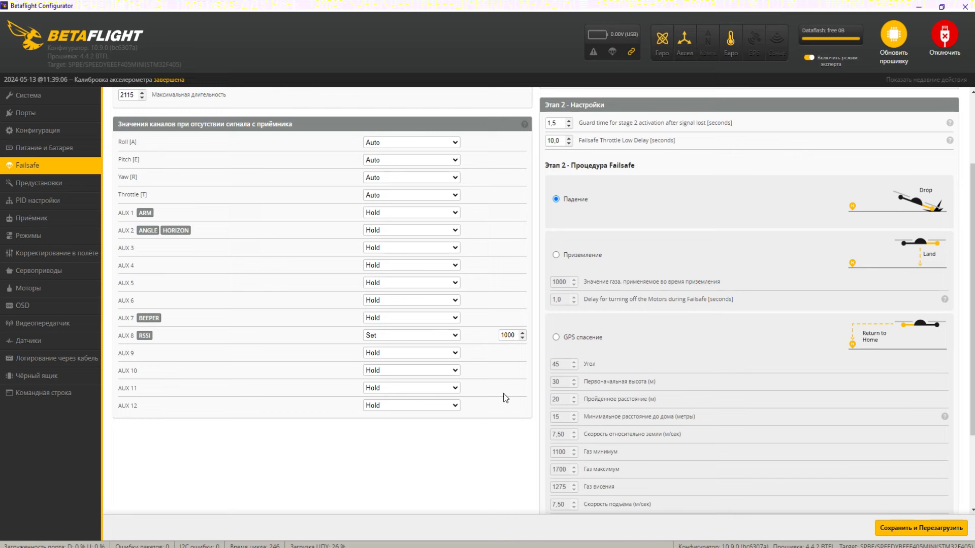
{"action": "scroll", "coordinate": [669, 287], "scroll_direction": "down", "scroll_amount": 2}
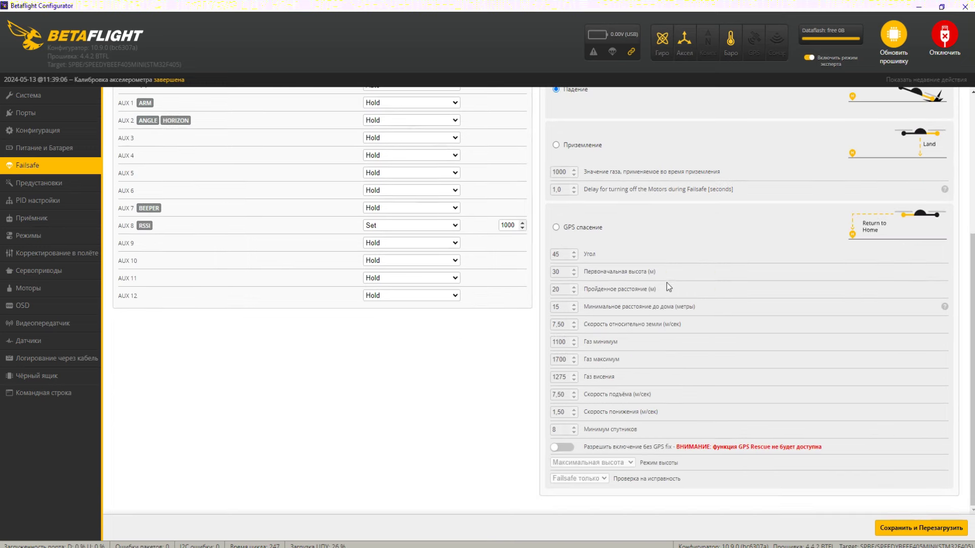
{"action": "scroll", "coordinate": [666, 286], "scroll_direction": "up", "scroll_amount": 4}
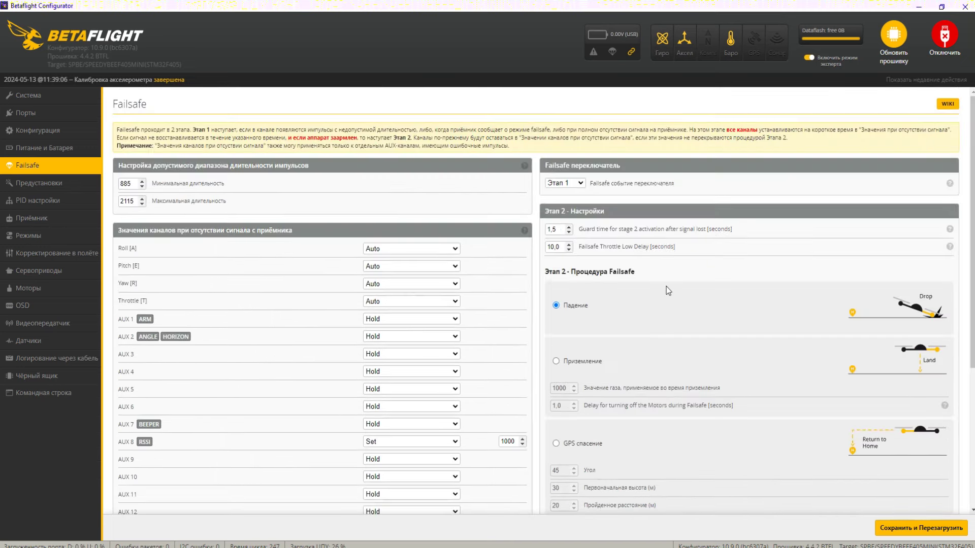
Browse the tuning presets available for firmware 4.4.
{"action": "left_click", "coordinate": [37, 186]}
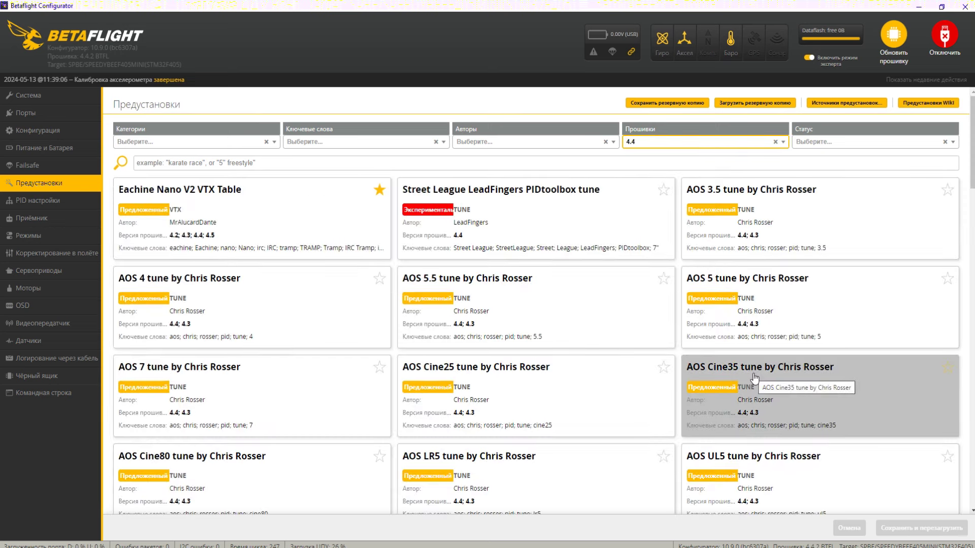
{"action": "scroll", "coordinate": [437, 300], "scroll_direction": "down", "scroll_amount": 7}
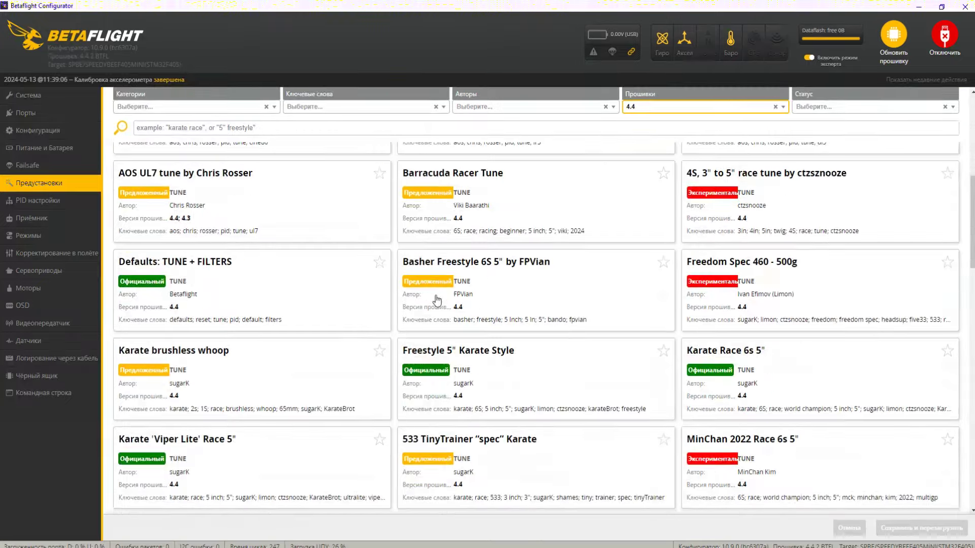
{"action": "scroll", "coordinate": [436, 300], "scroll_direction": "up", "scroll_amount": 7}
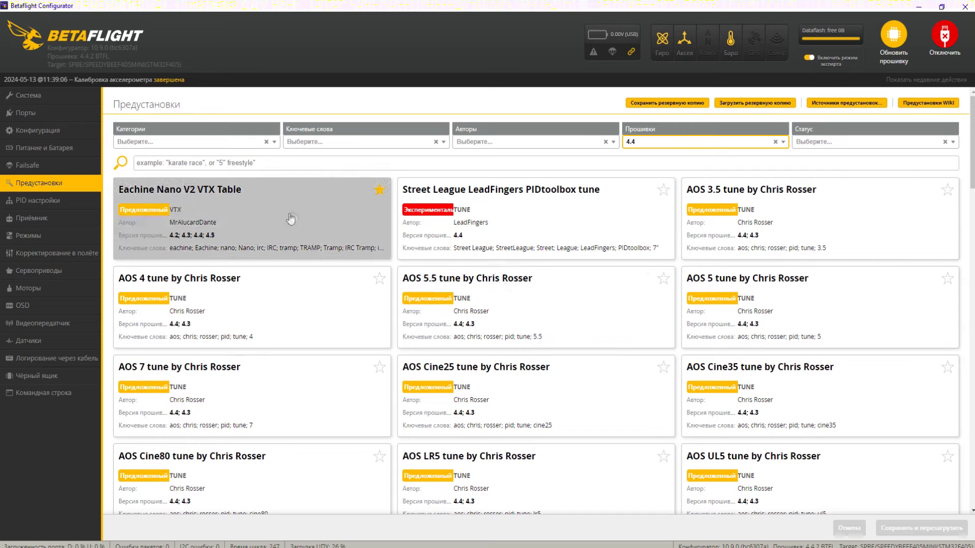
Review the PID profile, rate profile and filter settings in the PID tuning section.
{"action": "left_click", "coordinate": [51, 200]}
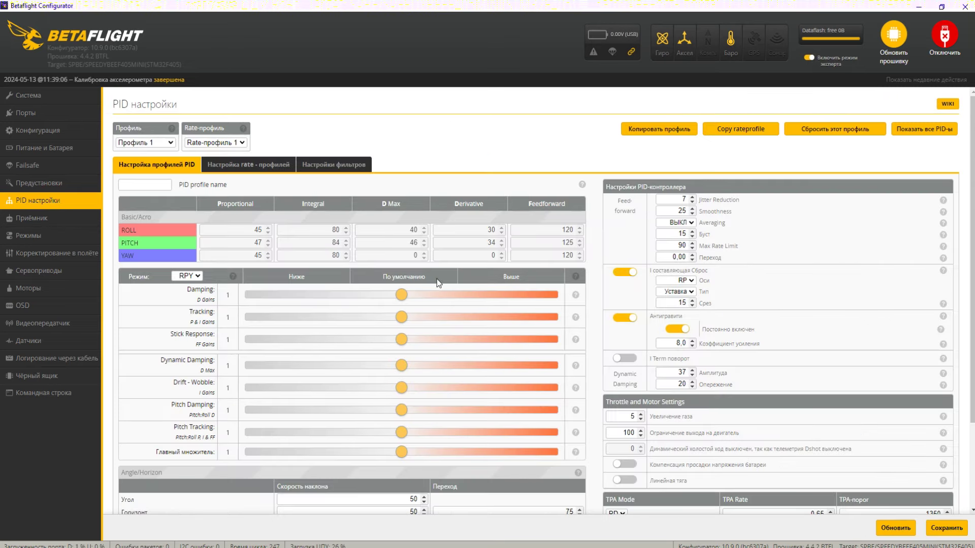
{"action": "scroll", "coordinate": [446, 277], "scroll_direction": "down", "scroll_amount": 2}
{"action": "scroll", "coordinate": [446, 276], "scroll_direction": "up", "scroll_amount": 2}
{"action": "left_click", "coordinate": [232, 167]}
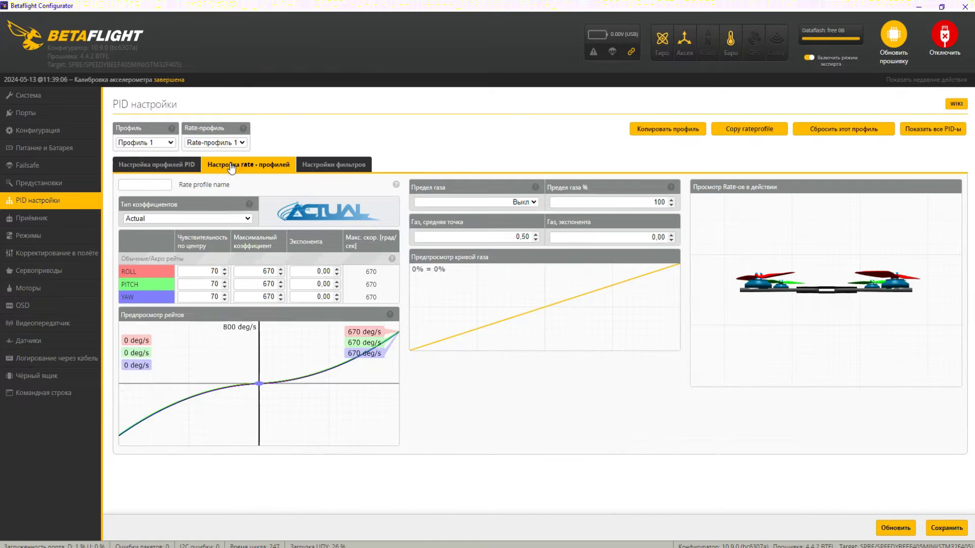
{"action": "left_click", "coordinate": [320, 166]}
{"action": "left_click", "coordinate": [258, 167]}
Set the battery's minimum cell voltage to 3.50 in the power and battery settings.
{"action": "left_click", "coordinate": [66, 149]}
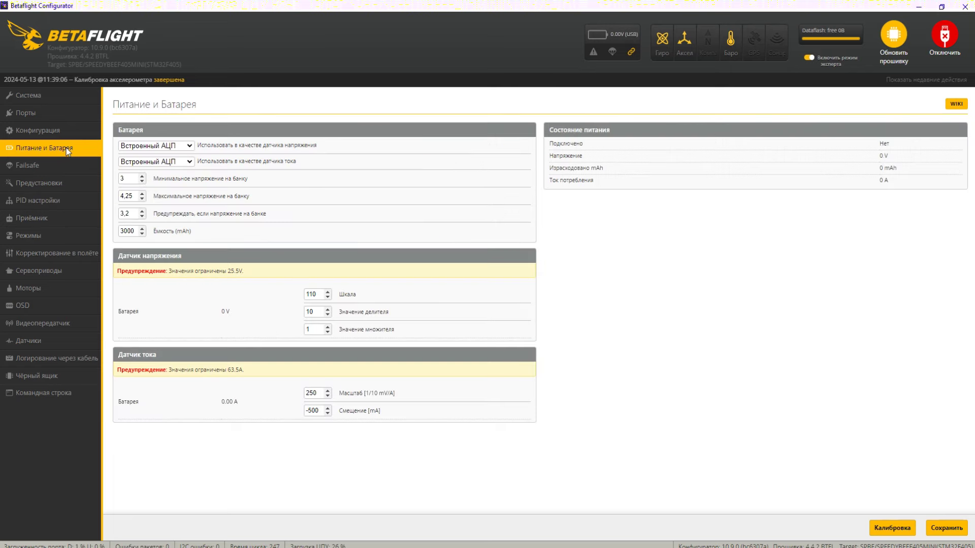
{"action": "left_click", "coordinate": [142, 176]}
{"action": "left_click", "coordinate": [143, 176]}
{"action": "left_click", "coordinate": [143, 177]}
{"action": "left_click", "coordinate": [143, 176]}
{"action": "left_click", "coordinate": [143, 176]}
{"action": "left_click", "coordinate": [143, 177]}
{"action": "left_click_drag", "start_coordinate": [133, 178], "coordinate": [126, 178]}
{"action": "type", "text": "50"}
Set the battery's warning cell voltage to 3.60 and save the power settings.
{"action": "left_click_drag", "start_coordinate": [130, 213], "coordinate": [127, 214]}
{"action": "type", "text": "6"}
{"action": "left_click", "coordinate": [625, 384]}
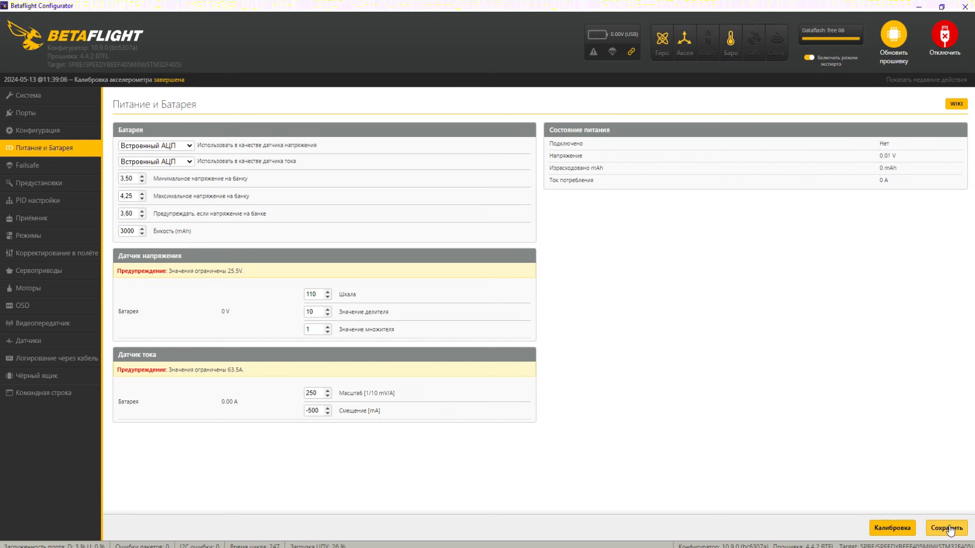
{"action": "left_click", "coordinate": [947, 528]}
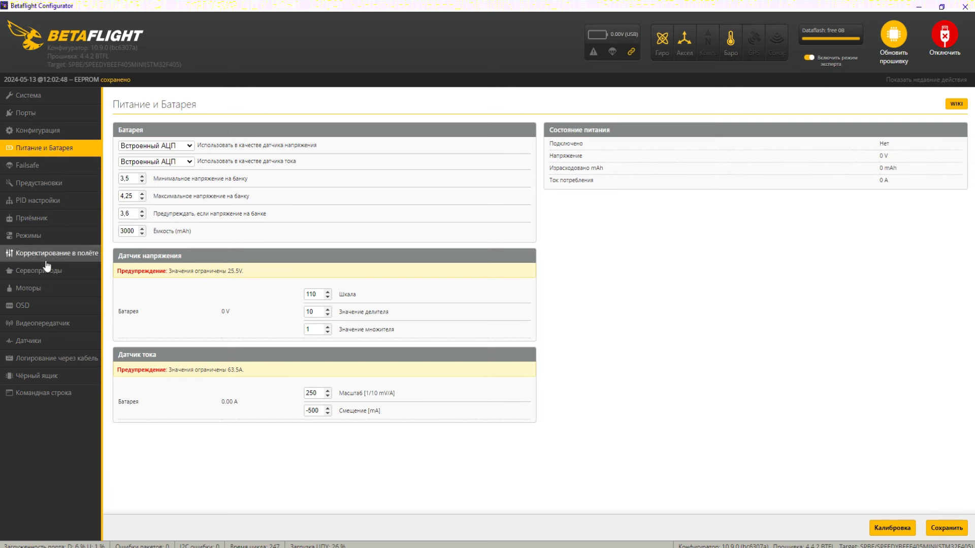
Examine the selectable PID profiles in the PID tuning settings.
{"action": "left_click", "coordinate": [42, 202]}
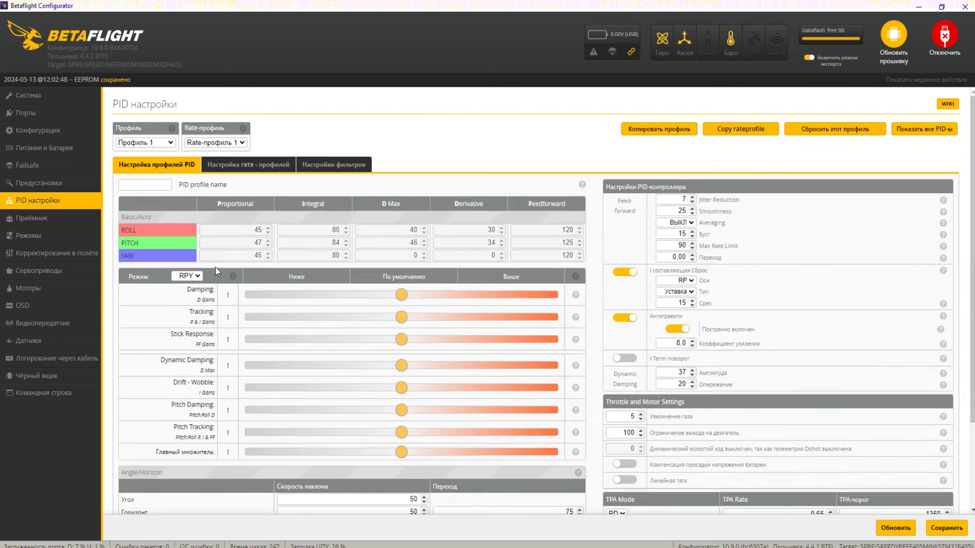
{"action": "left_click", "coordinate": [171, 144]}
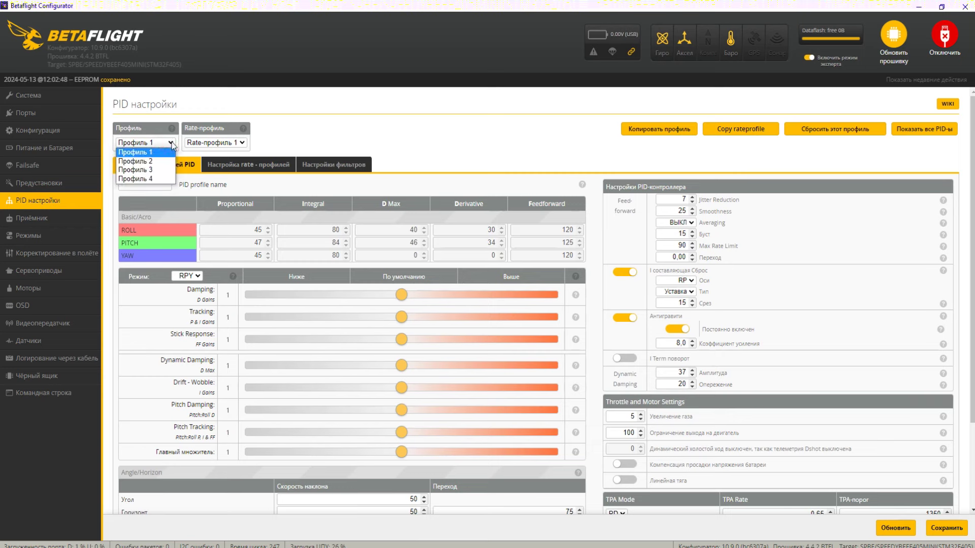
{"action": "left_click", "coordinate": [172, 146]}
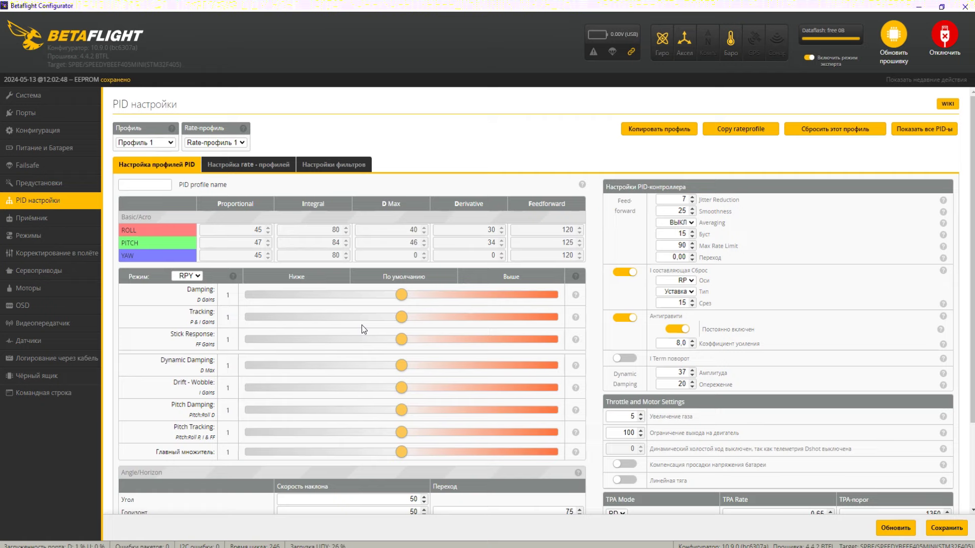
Review the receiver settings, including serial protocol, telemetry, RSSI channel, channel map, stick thresholds and RC smoothing.
{"action": "left_click", "coordinate": [35, 219]}
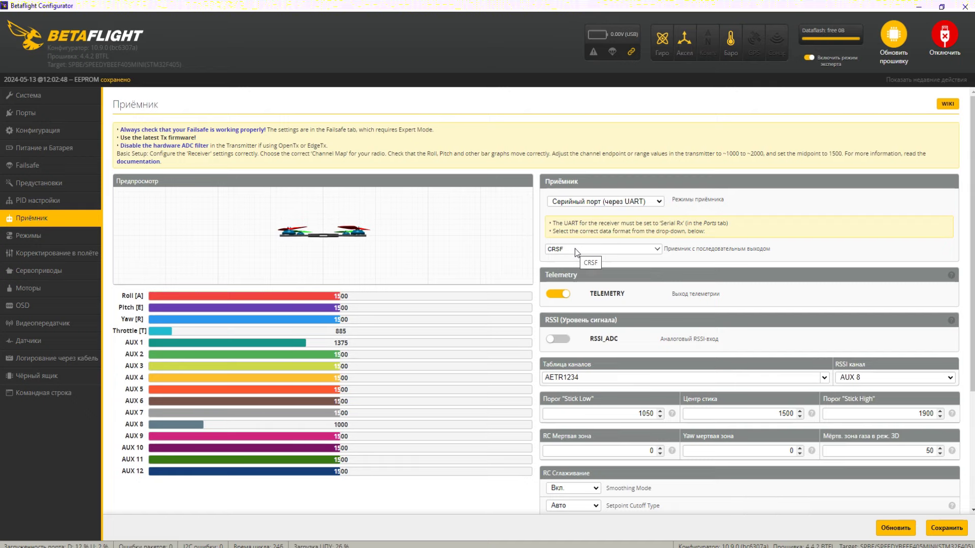
{"action": "scroll", "coordinate": [598, 299], "scroll_direction": "down", "scroll_amount": 1}
{"action": "scroll", "coordinate": [598, 300], "scroll_direction": "down", "scroll_amount": 1}
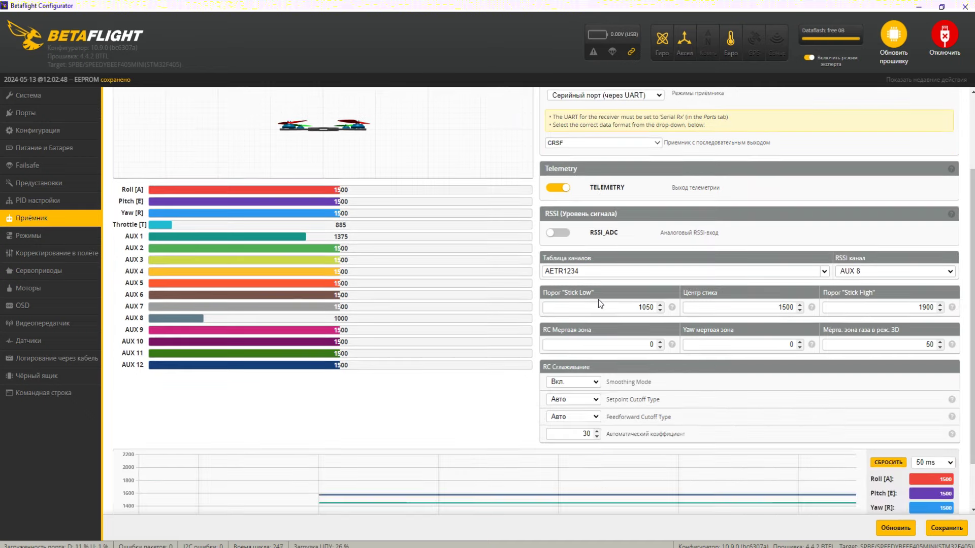
{"action": "scroll", "coordinate": [709, 333], "scroll_direction": "down", "scroll_amount": 1}
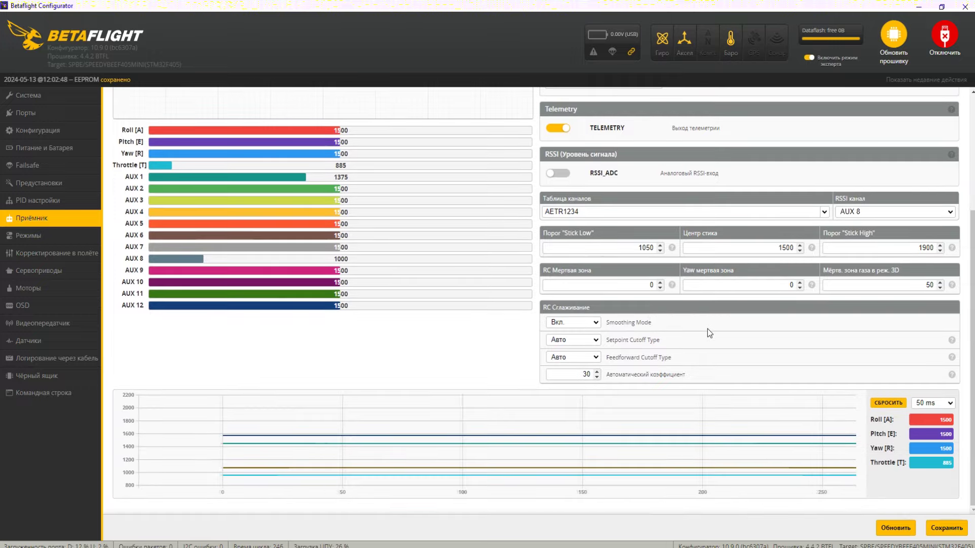
{"action": "scroll", "coordinate": [707, 327], "scroll_direction": "up", "scroll_amount": 3}
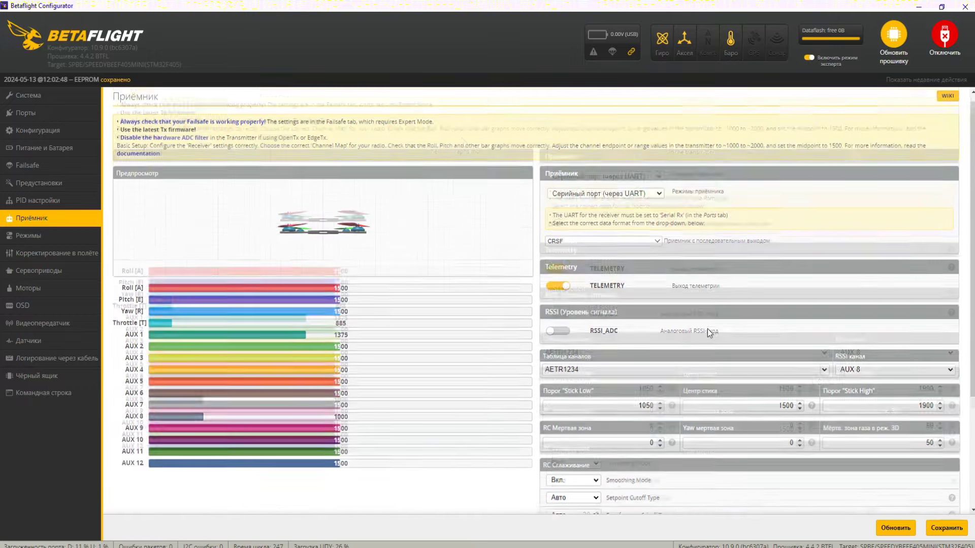
Review the switch ranges assigned to flight modes, compare them with the receiver channels, and briefly show the unused modes.
{"action": "left_click", "coordinate": [35, 237]}
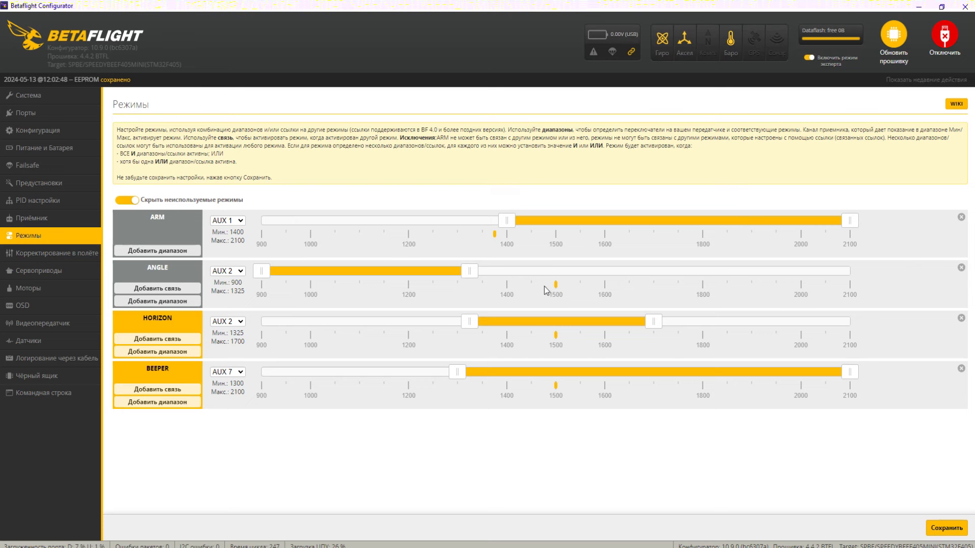
{"action": "left_click", "coordinate": [49, 218]}
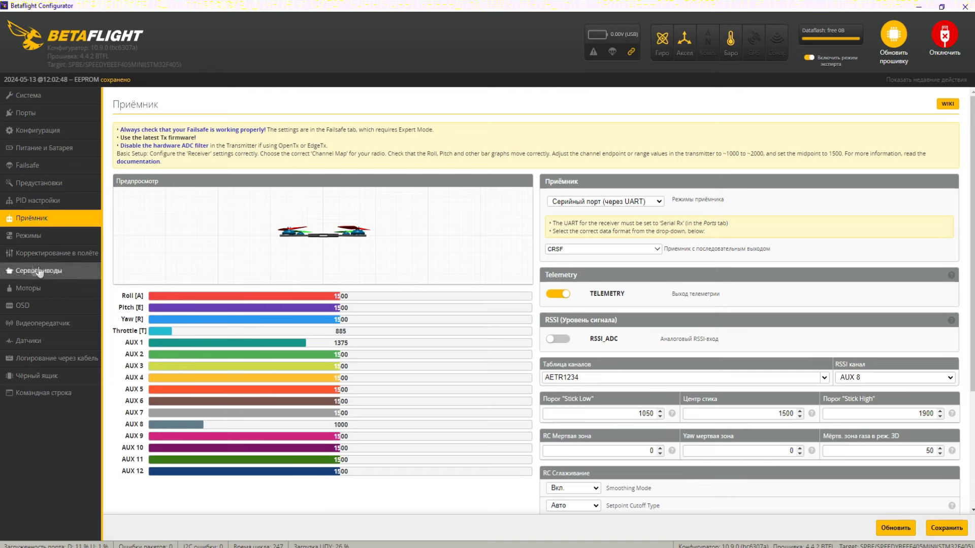
{"action": "left_click", "coordinate": [25, 236]}
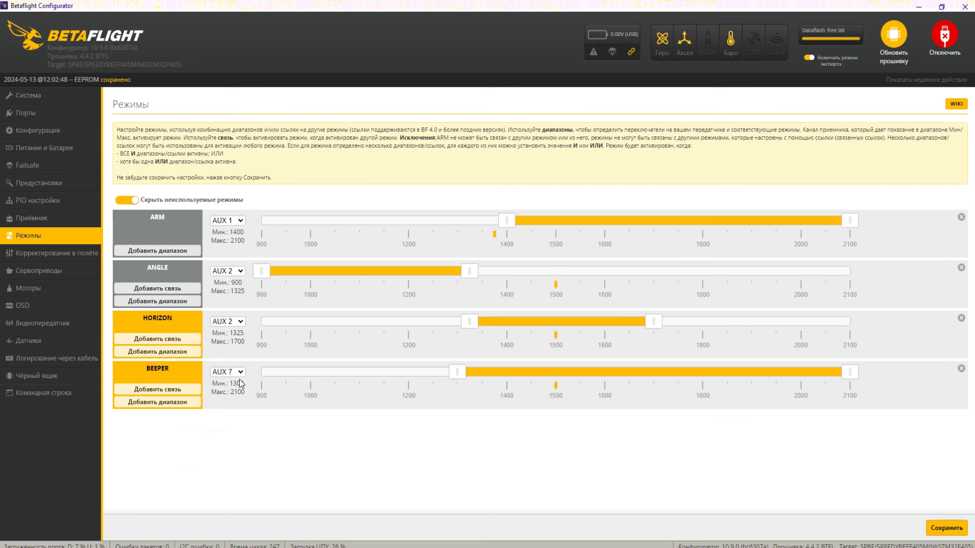
{"action": "left_click", "coordinate": [135, 201]}
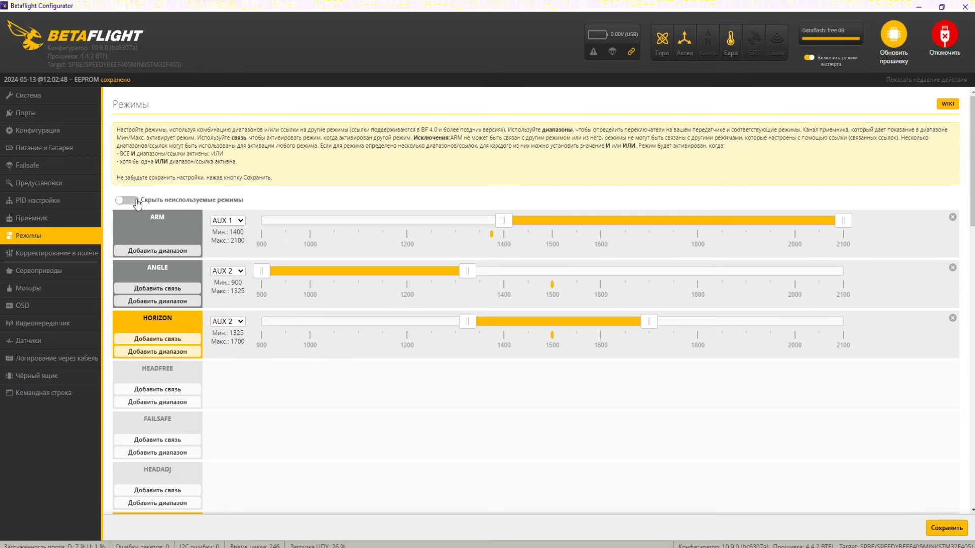
{"action": "left_click", "coordinate": [135, 201]}
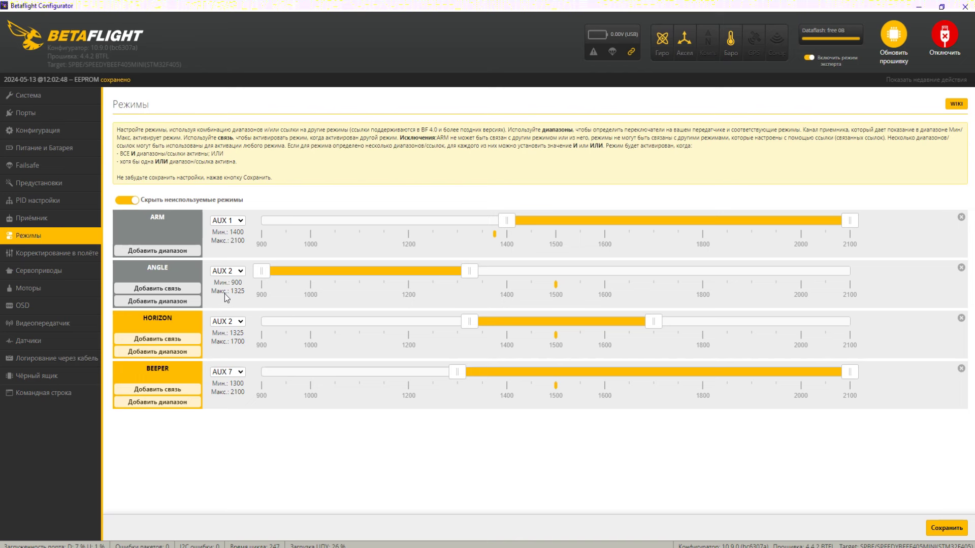
Look through the in-flight adjustment slots and their channel ranges.
{"action": "left_click", "coordinate": [36, 257]}
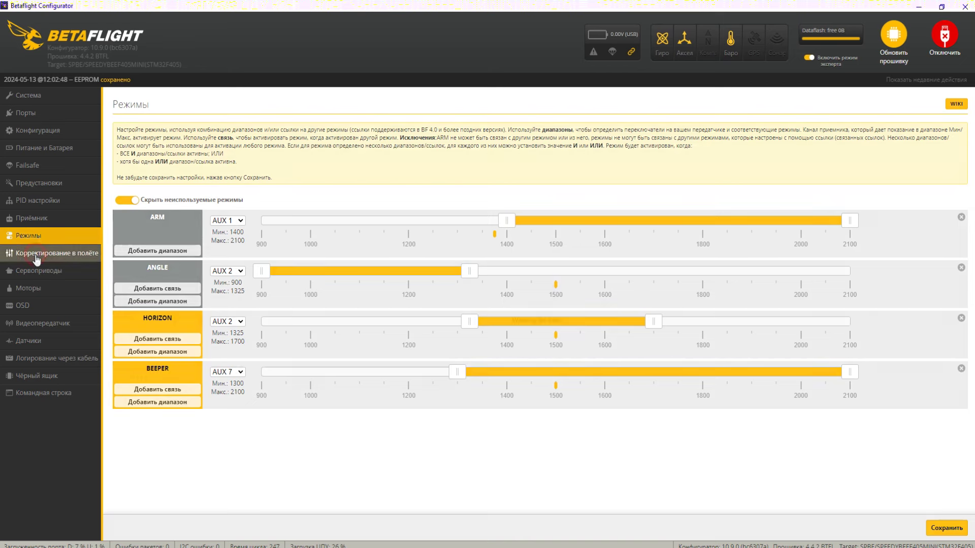
{"action": "scroll", "coordinate": [349, 308], "scroll_direction": "down", "scroll_amount": 5}
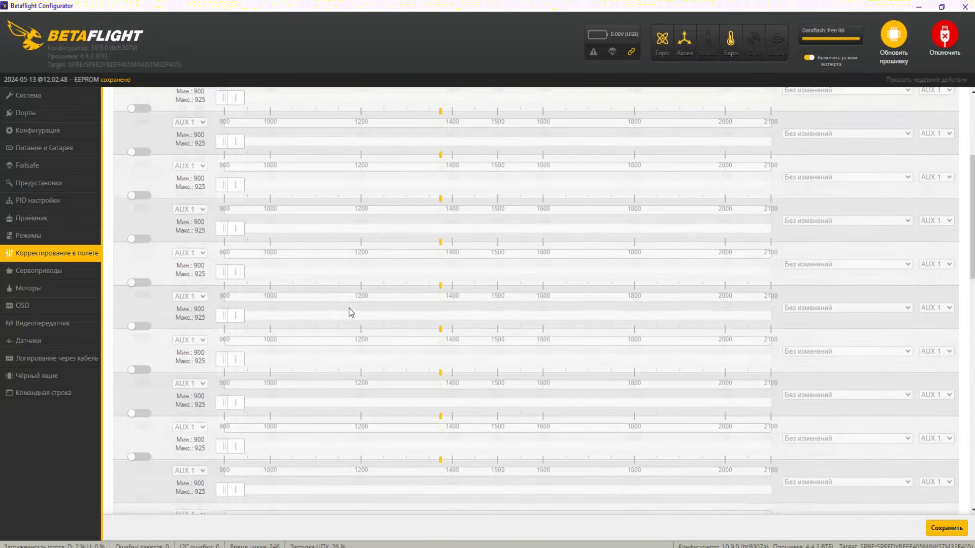
{"action": "scroll", "coordinate": [355, 305], "scroll_direction": "up", "scroll_amount": 5}
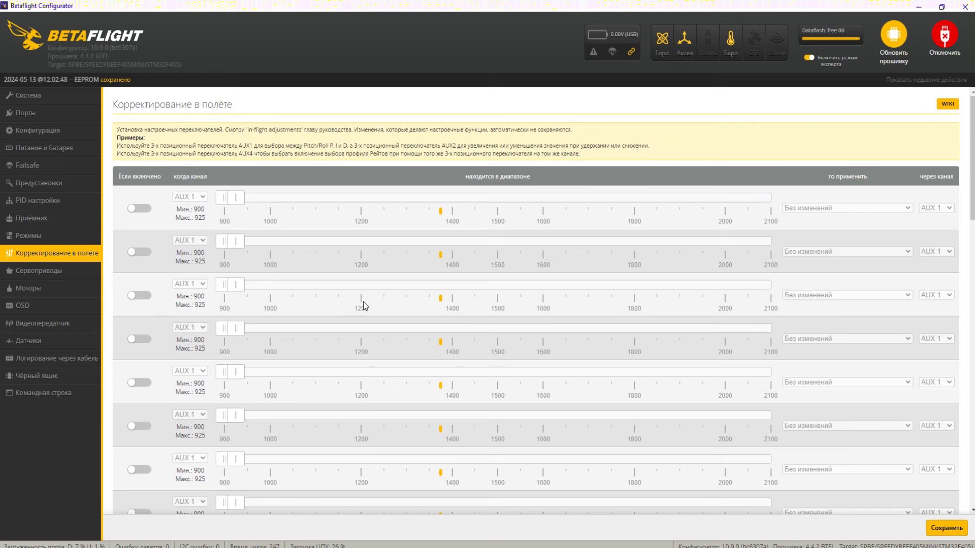
Turn off reversed motor rotation in the QUAD X mixer to compare directions, and turn it back on.
{"action": "left_click", "coordinate": [35, 289]}
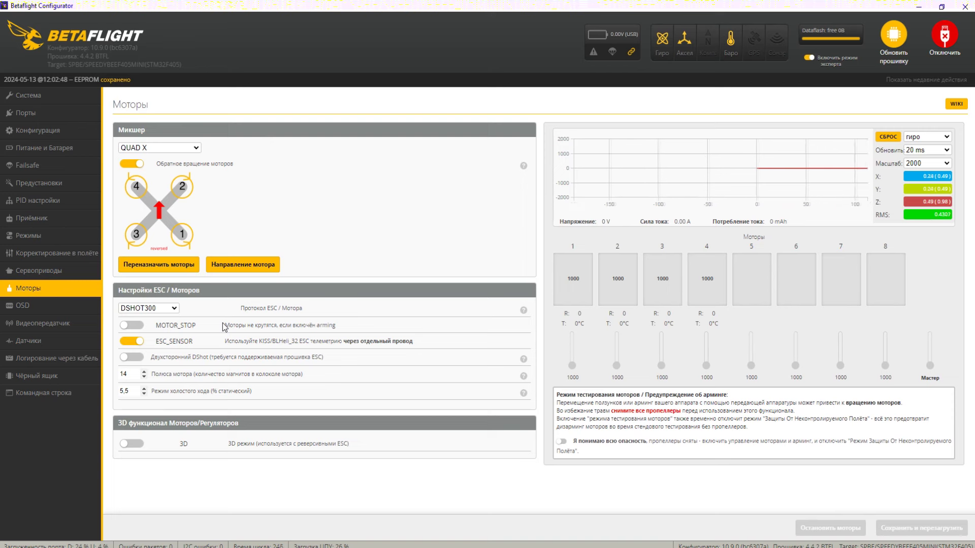
{"action": "left_click", "coordinate": [125, 167]}
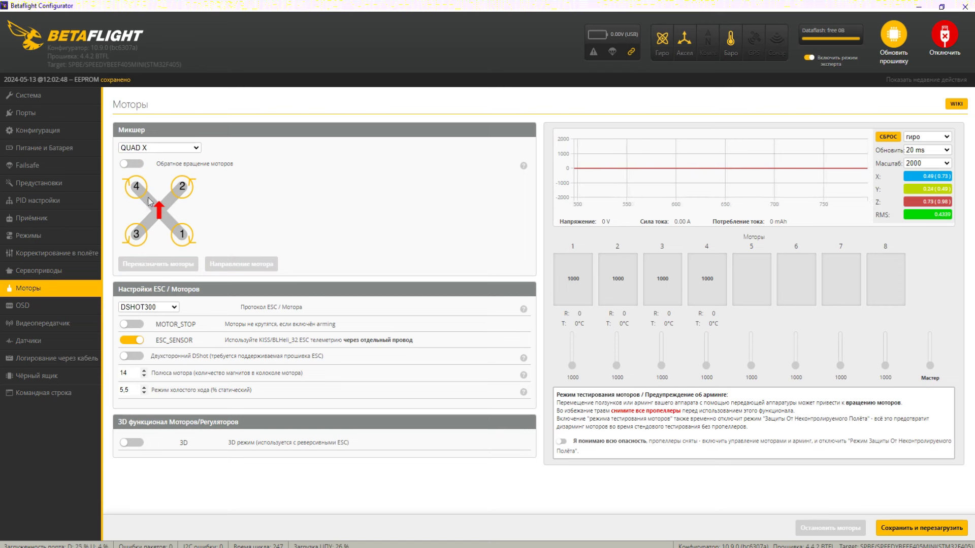
{"action": "left_click", "coordinate": [141, 168]}
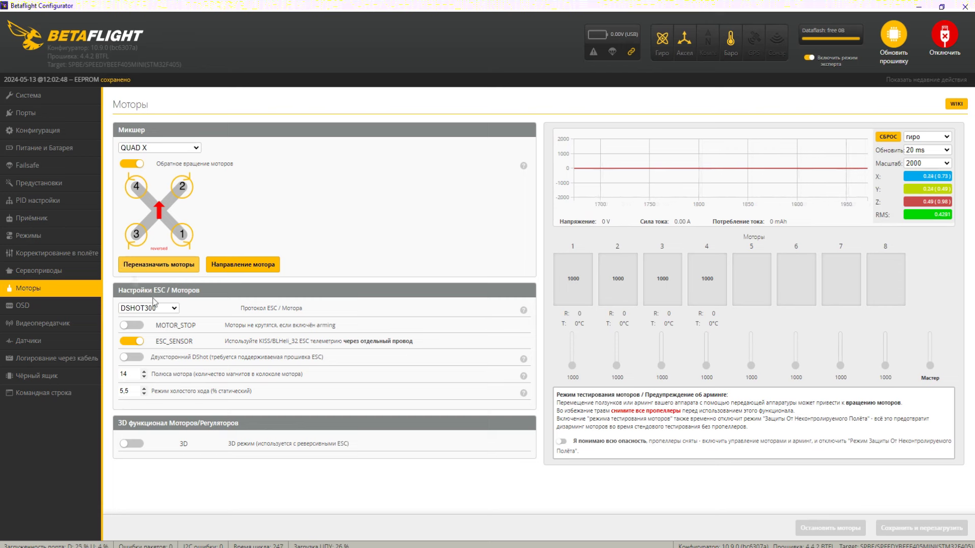
Look through the available ESC/motor protocols and turn off ESC_SENSOR telemetry.
{"action": "left_click", "coordinate": [174, 309]}
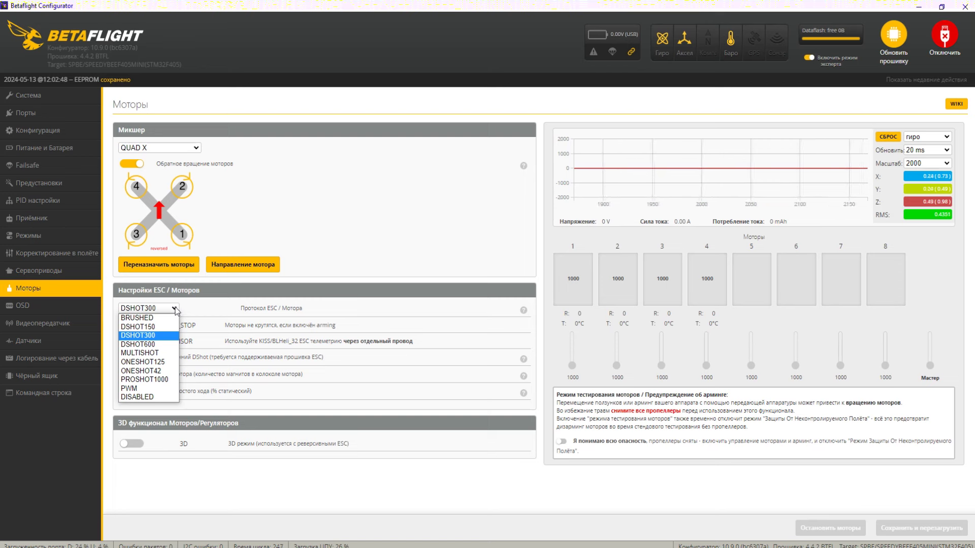
{"action": "left_click", "coordinate": [174, 309]}
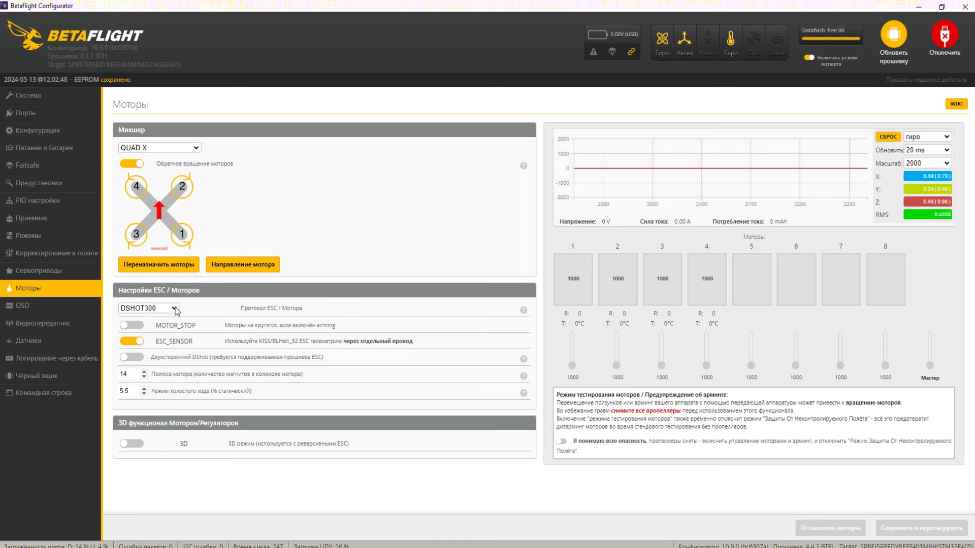
{"action": "left_click", "coordinate": [175, 309]}
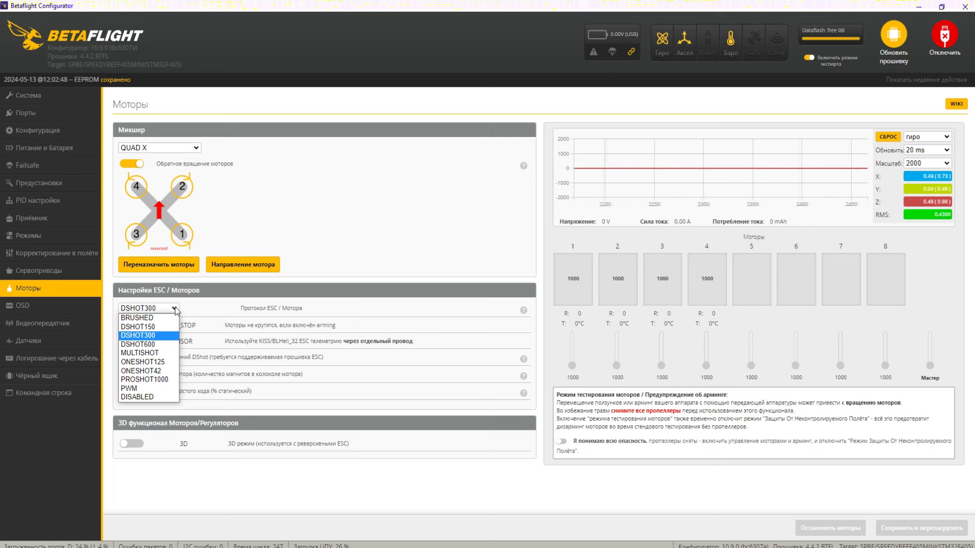
{"action": "left_click", "coordinate": [175, 309]}
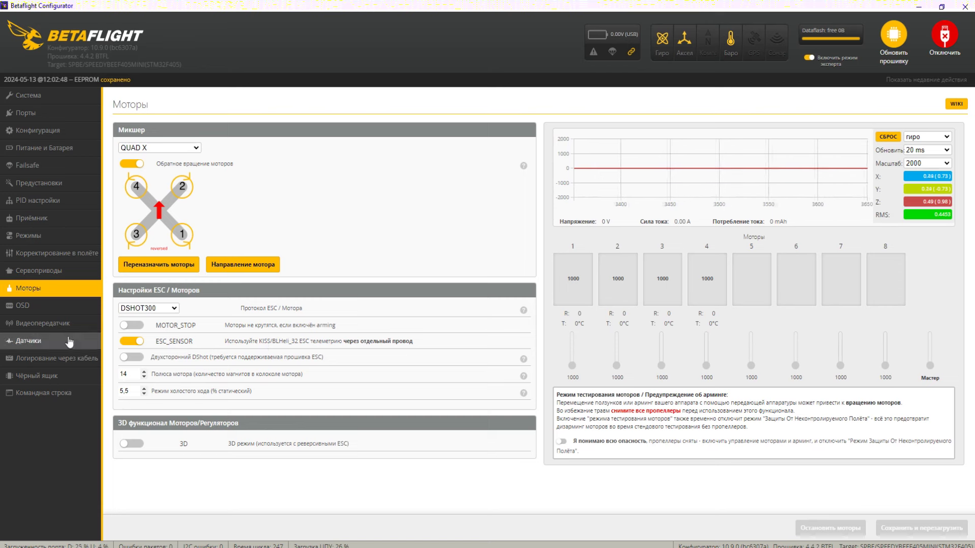
{"action": "left_click", "coordinate": [138, 345]}
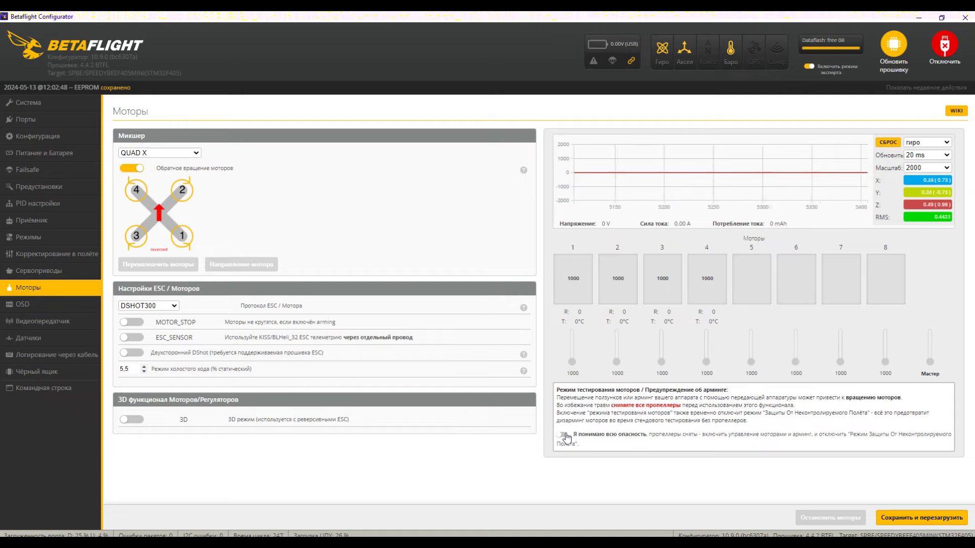
Enable motor test mode by accepting the propeller safety notice, try the master motor slider, and disable the test mode.
{"action": "left_click", "coordinate": [566, 435]}
{"action": "key", "text": "Return"}
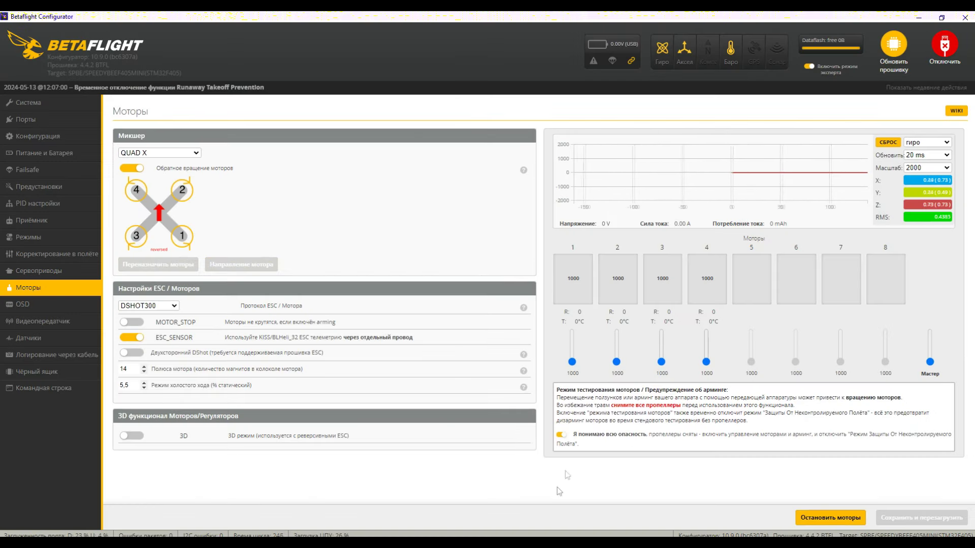
{"action": "mouse_move", "coordinate": [929, 362]}
{"action": "left_mouse_down"}
{"action": "mouse_move", "coordinate": [936, 330]}
{"action": "mouse_move", "coordinate": [931, 363]}
{"action": "left_mouse_up"}
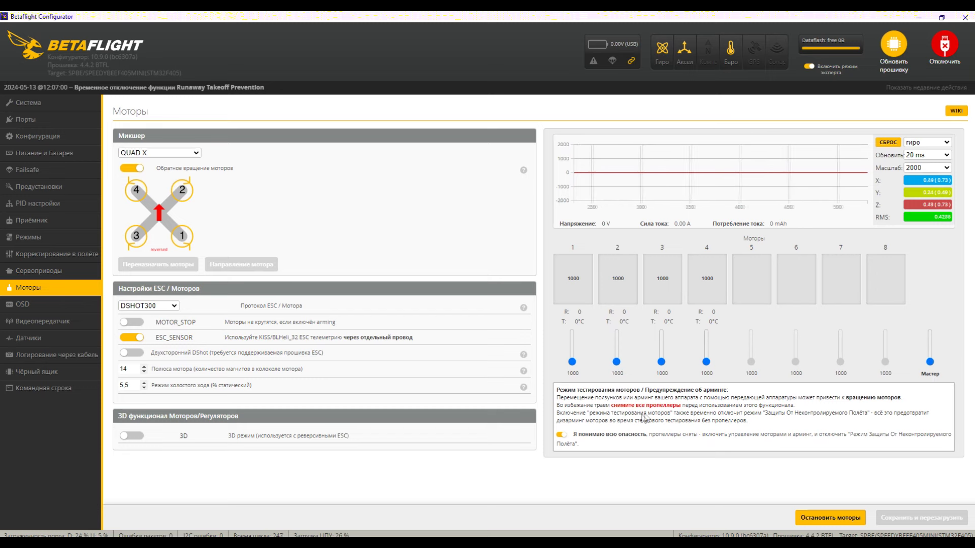
{"action": "left_click", "coordinate": [562, 435]}
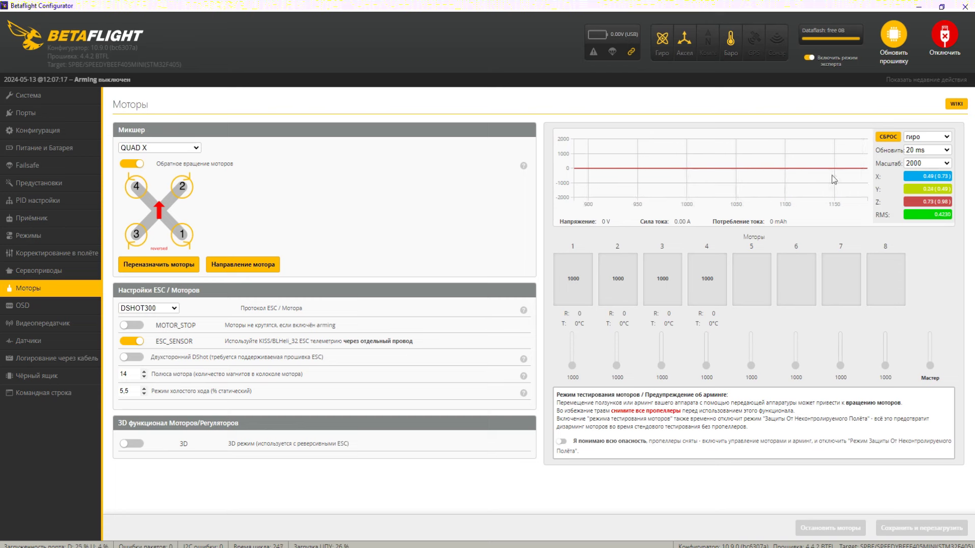
Switch the motor page's sensor graph to accelerometer data and back to gyro data.
{"action": "left_click", "coordinate": [928, 137]}
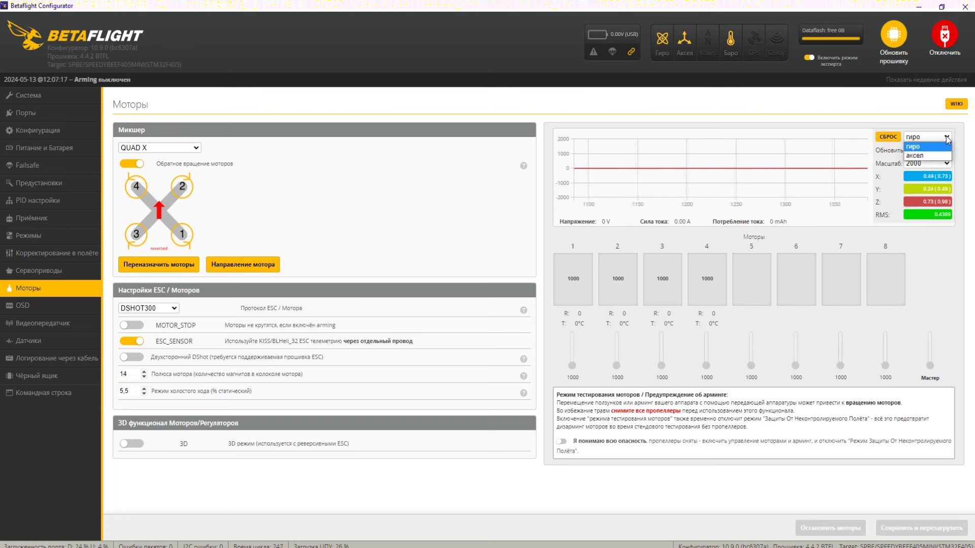
{"action": "left_click", "coordinate": [925, 153]}
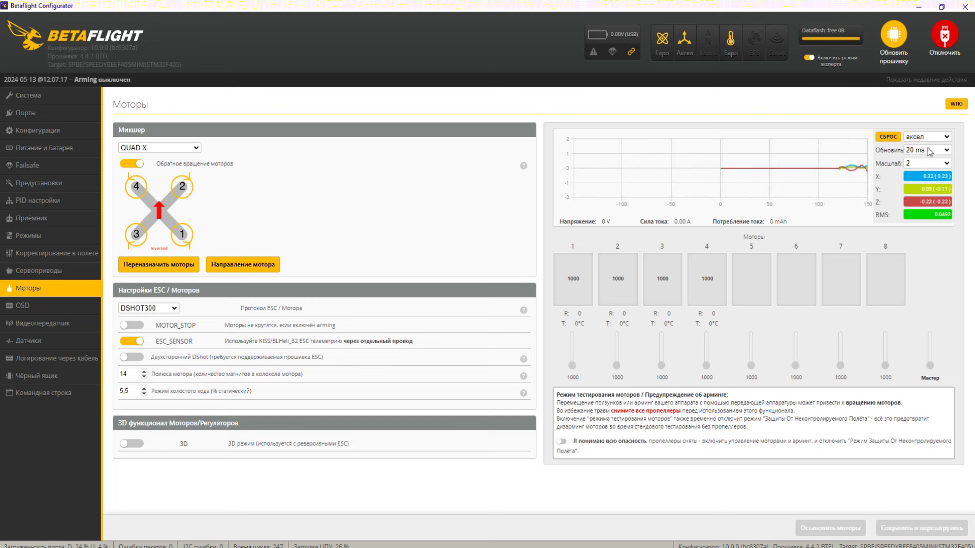
{"action": "left_click", "coordinate": [945, 136]}
{"action": "left_click", "coordinate": [924, 147]}
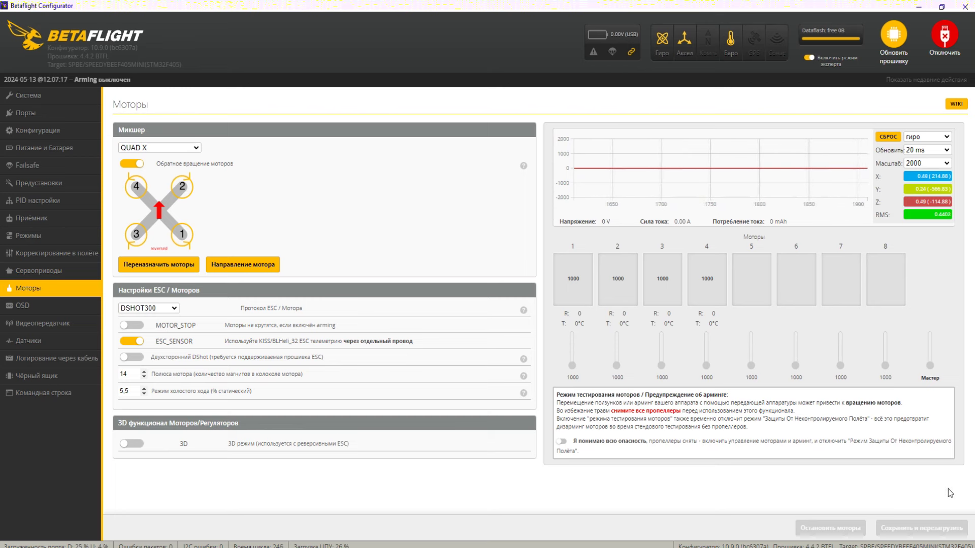
Preview the OSD layout in the HD video format and return the format to Auto.
{"action": "left_click", "coordinate": [29, 306]}
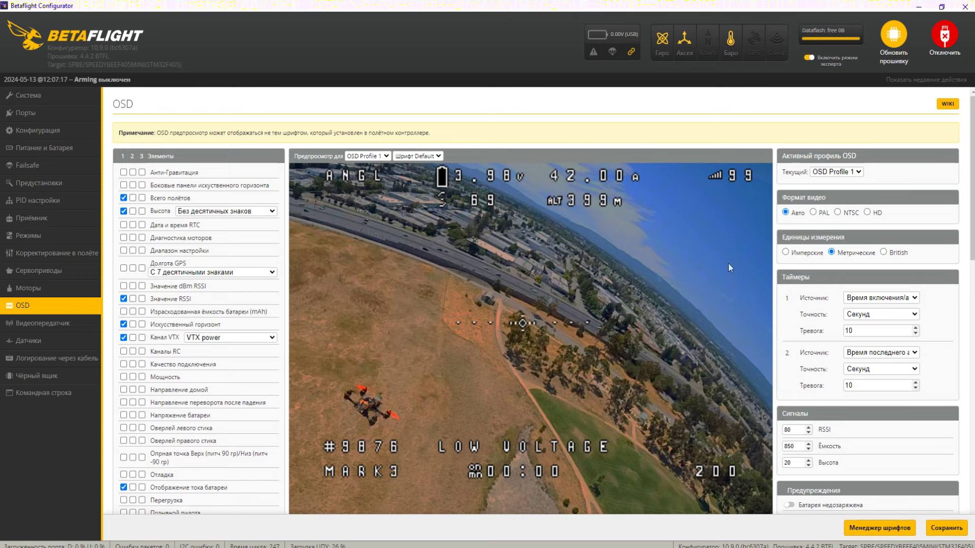
{"action": "left_click", "coordinate": [867, 212]}
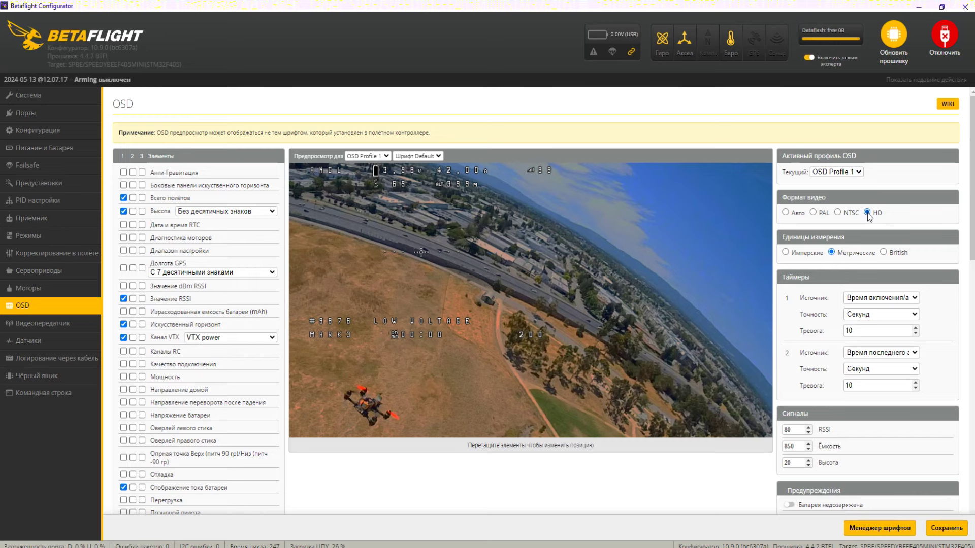
{"action": "left_click", "coordinate": [785, 212]}
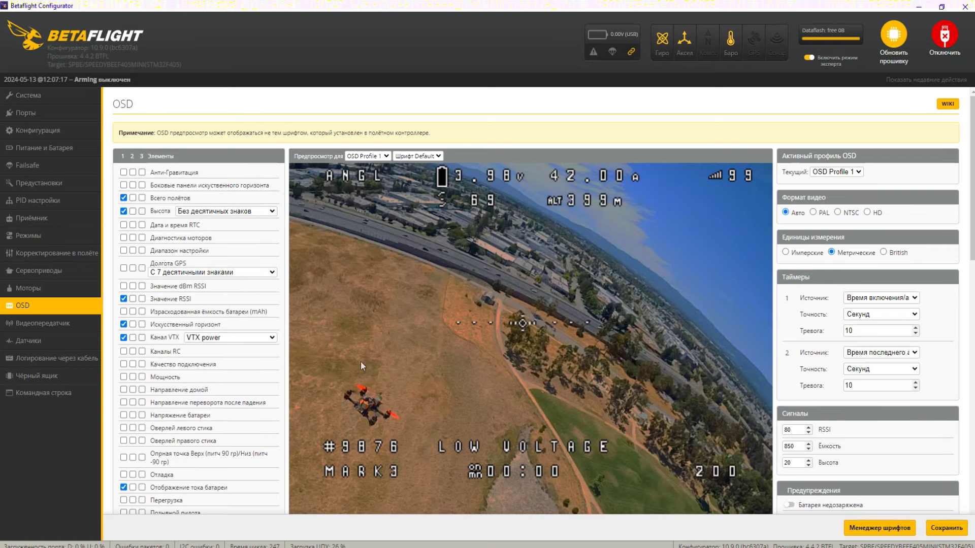
Look through the OSD elements, timers, alarm thresholds, warnings and post-flight statistics.
{"action": "scroll", "coordinate": [391, 371], "scroll_direction": "down", "scroll_amount": 5}
{"action": "scroll", "coordinate": [391, 371], "scroll_direction": "down", "scroll_amount": 5}
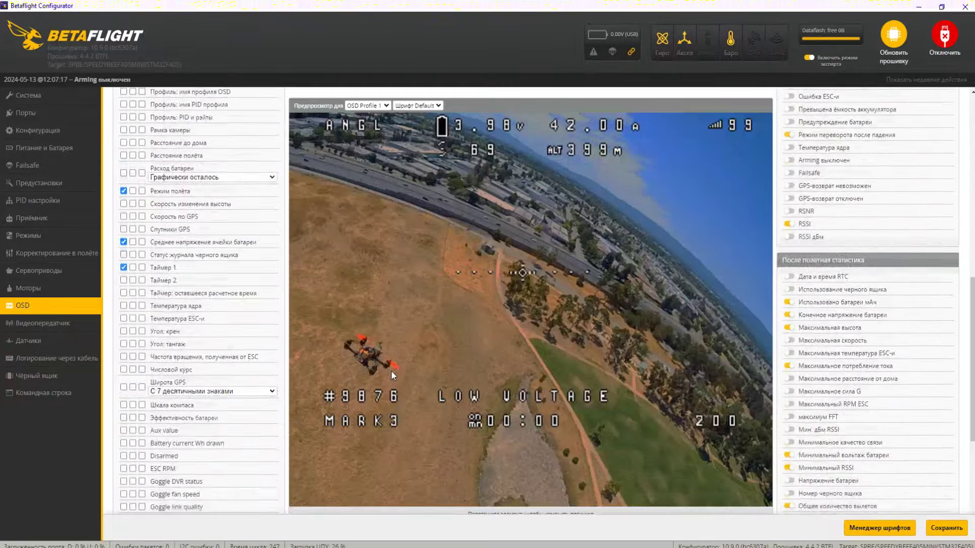
{"action": "scroll", "coordinate": [405, 361], "scroll_direction": "up", "scroll_amount": 10}
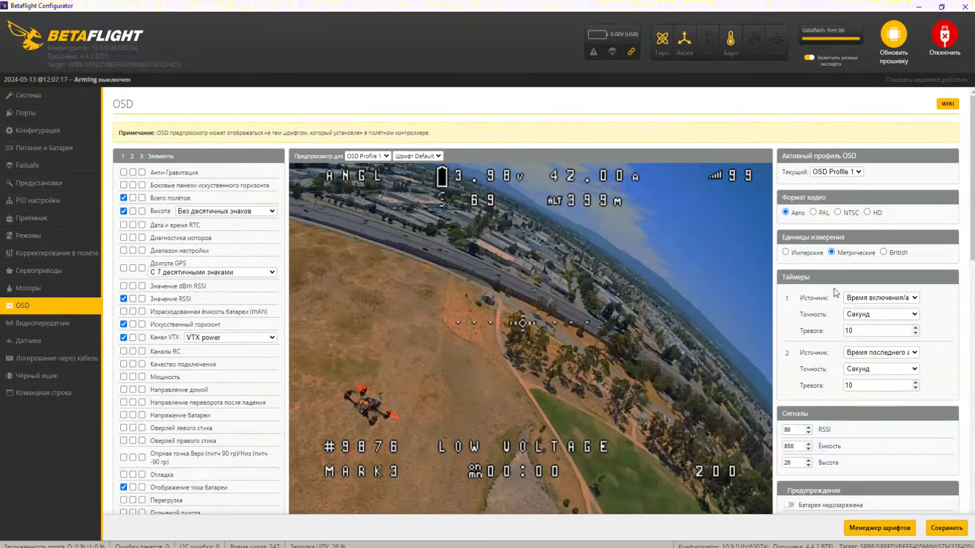
{"action": "scroll", "coordinate": [936, 335], "scroll_direction": "down", "scroll_amount": 3}
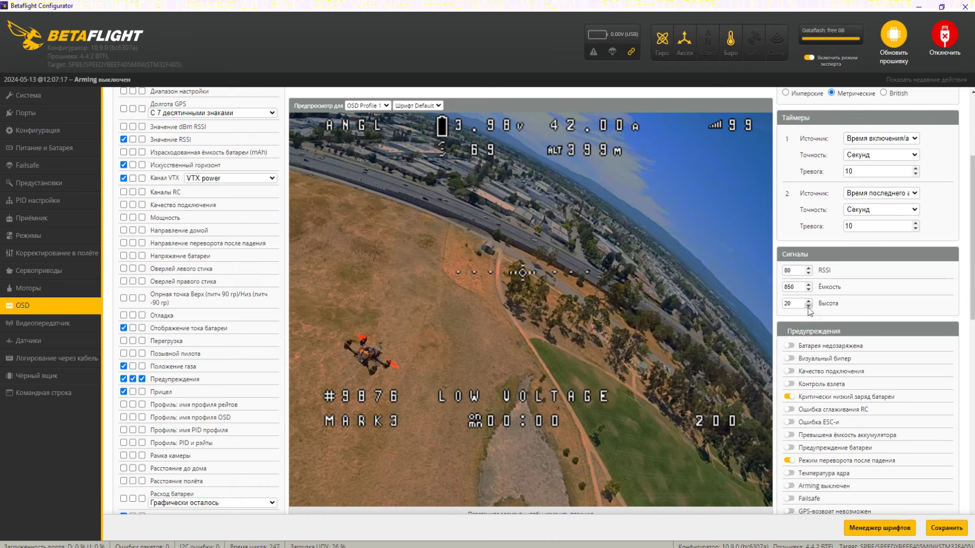
Set the OSD altitude alarm threshold to 10.
{"action": "left_click_drag", "start_coordinate": [789, 304], "coordinate": [786, 303]}
{"action": "type", "text": "1"}
{"action": "scroll", "coordinate": [841, 308], "scroll_direction": "down", "scroll_amount": 2}
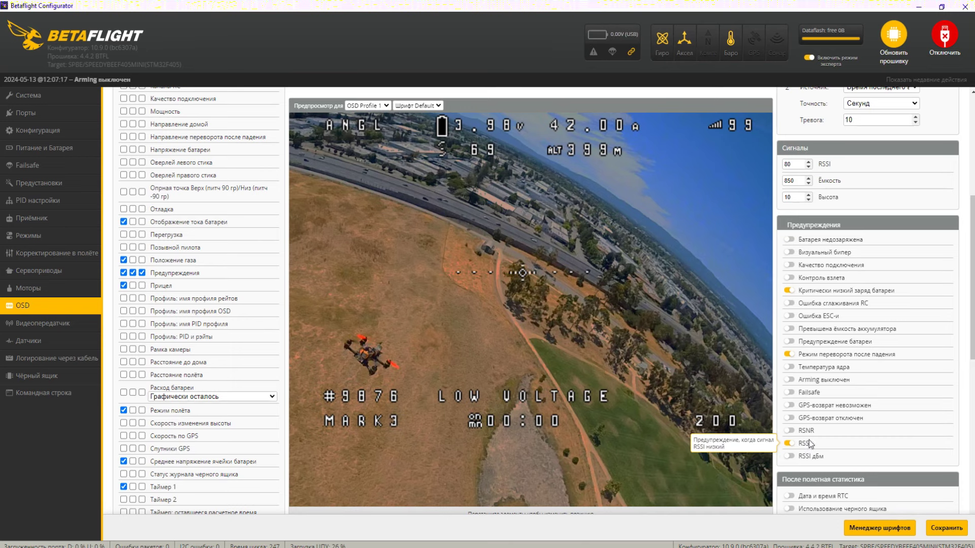
Turn off the OSD warning for crash-flip mode and turn on the battery warning.
{"action": "left_click", "coordinate": [788, 355]}
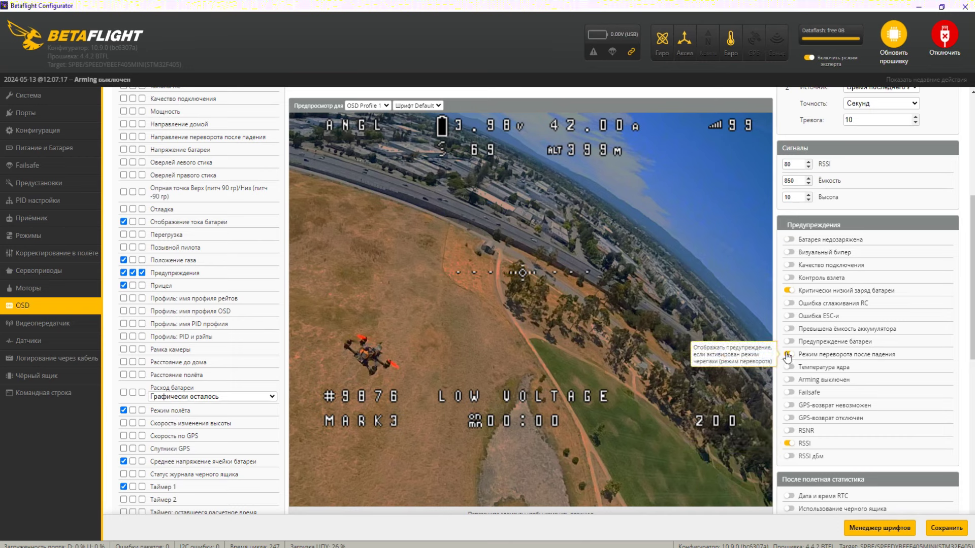
{"action": "left_click", "coordinate": [788, 357]}
{"action": "left_click", "coordinate": [788, 357]}
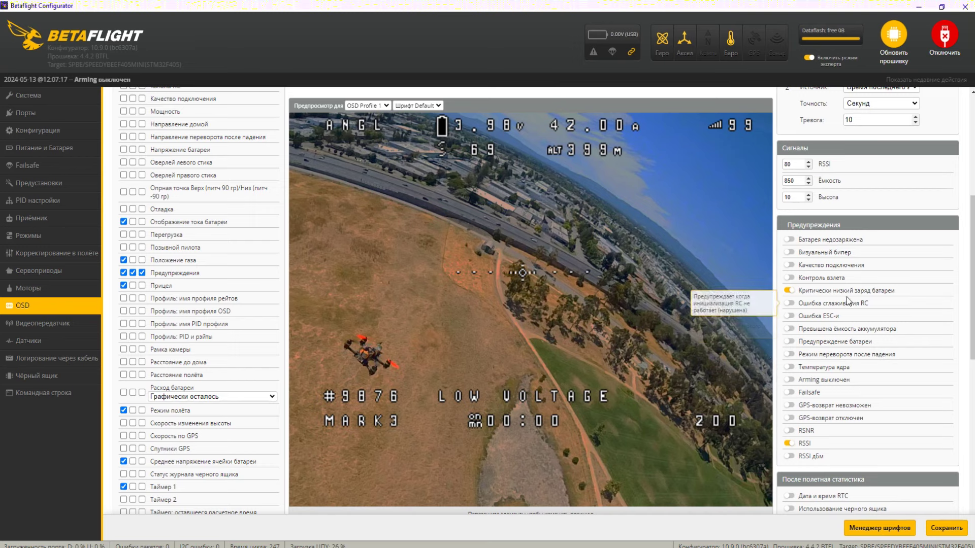
{"action": "left_click", "coordinate": [790, 342]}
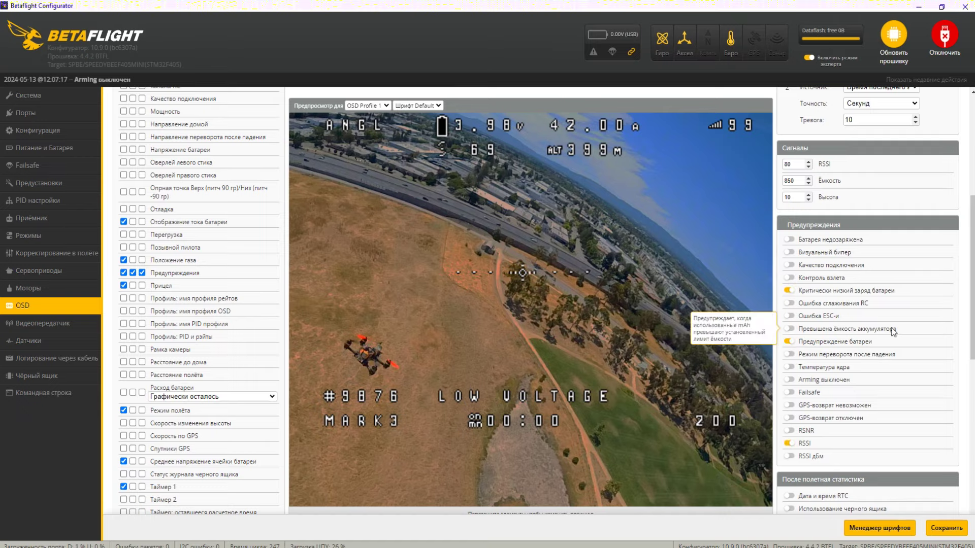
Review the post-flight statistics and remaining OSD elements, and save the OSD settings.
{"action": "scroll", "coordinate": [894, 334], "scroll_direction": "down", "scroll_amount": 3}
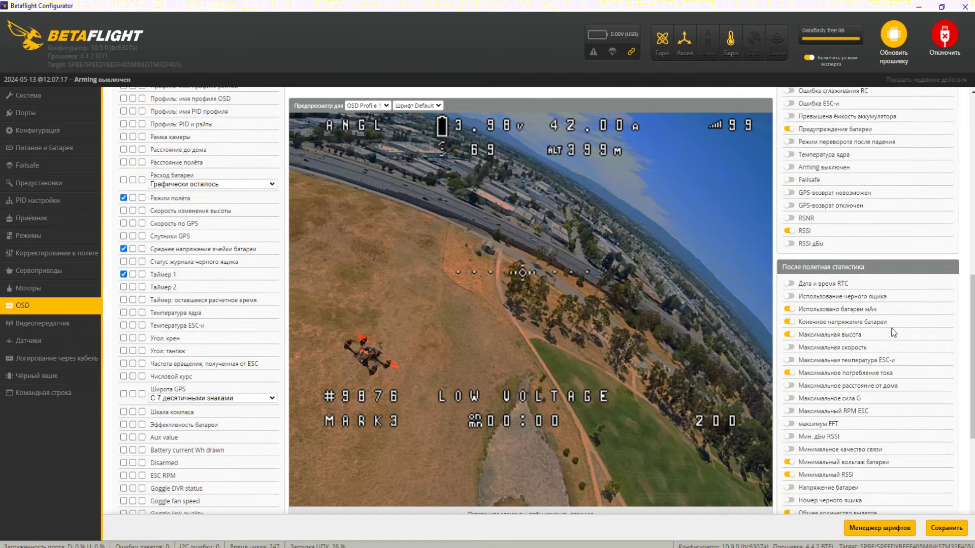
{"action": "scroll", "coordinate": [894, 333], "scroll_direction": "down", "scroll_amount": 2}
{"action": "scroll", "coordinate": [894, 333], "scroll_direction": "down", "scroll_amount": 2}
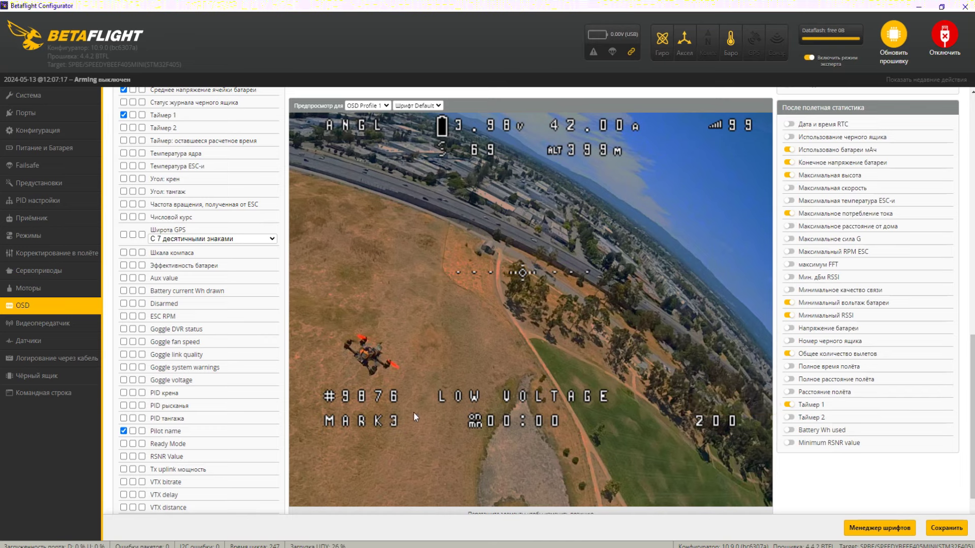
{"action": "scroll", "coordinate": [183, 254], "scroll_direction": "up", "scroll_amount": 2}
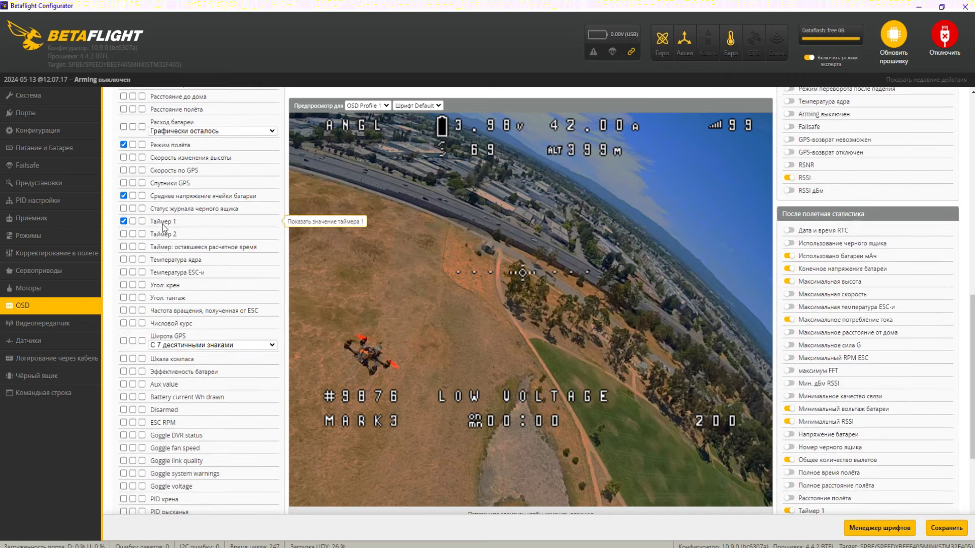
{"action": "scroll", "coordinate": [165, 227], "scroll_direction": "down", "scroll_amount": 3}
{"action": "left_click", "coordinate": [942, 529]}
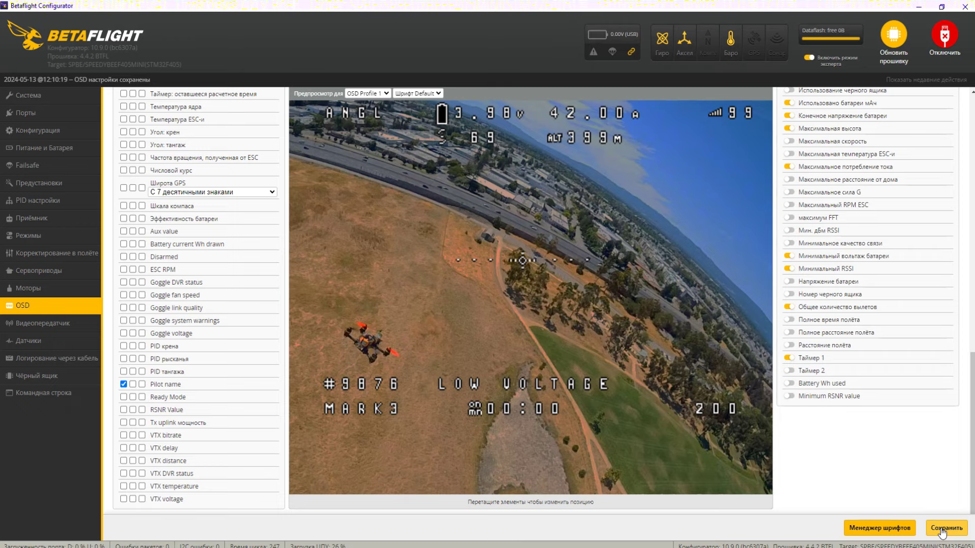
Open the video transmitter settings and examine the selected mode and the VTX table.
{"action": "left_click", "coordinate": [51, 323]}
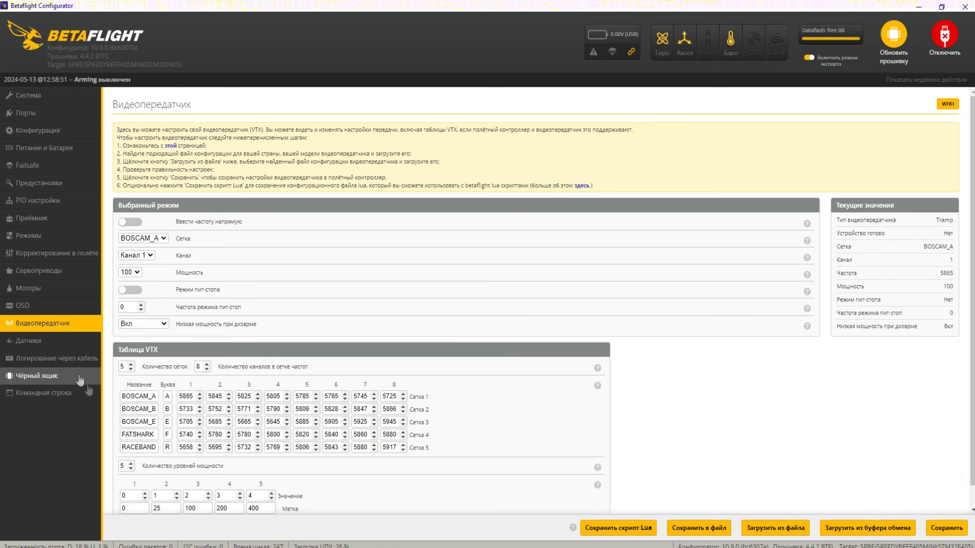
{"action": "scroll", "coordinate": [348, 344], "scroll_direction": "down", "scroll_amount": 1}
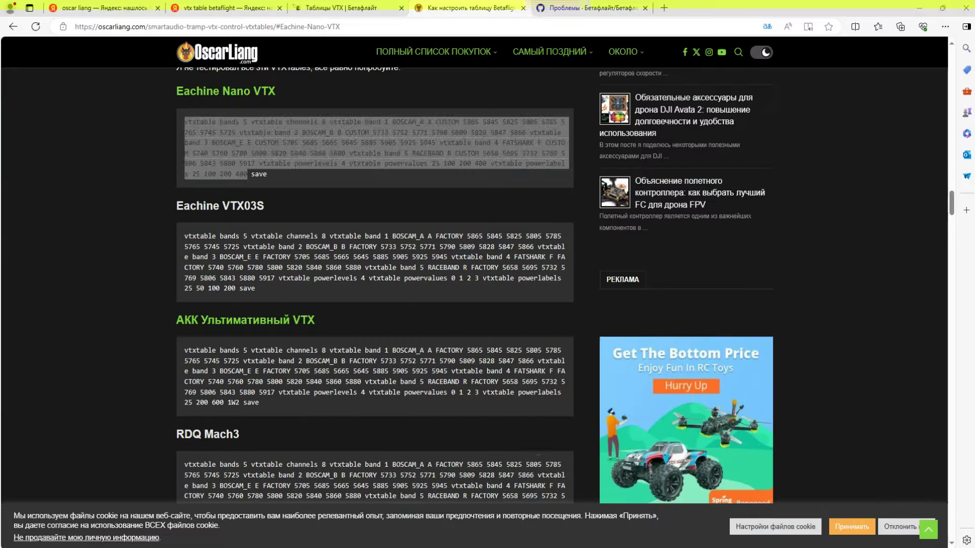
Switch to the browser and examine the Betaflight wiki's list of VTX table files for IRC Tramp, TBS SmartAudio and onboard VTX.
{"action": "left_click_drag", "start_coordinate": [184, 122], "coordinate": [247, 174]}
{"action": "left_click", "coordinate": [199, 8]}
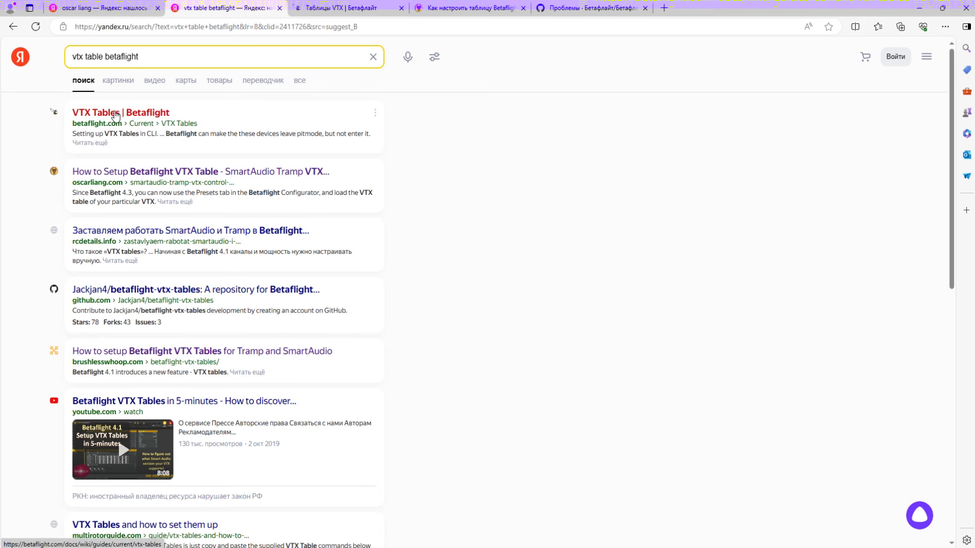
{"action": "left_click", "coordinate": [354, 12]}
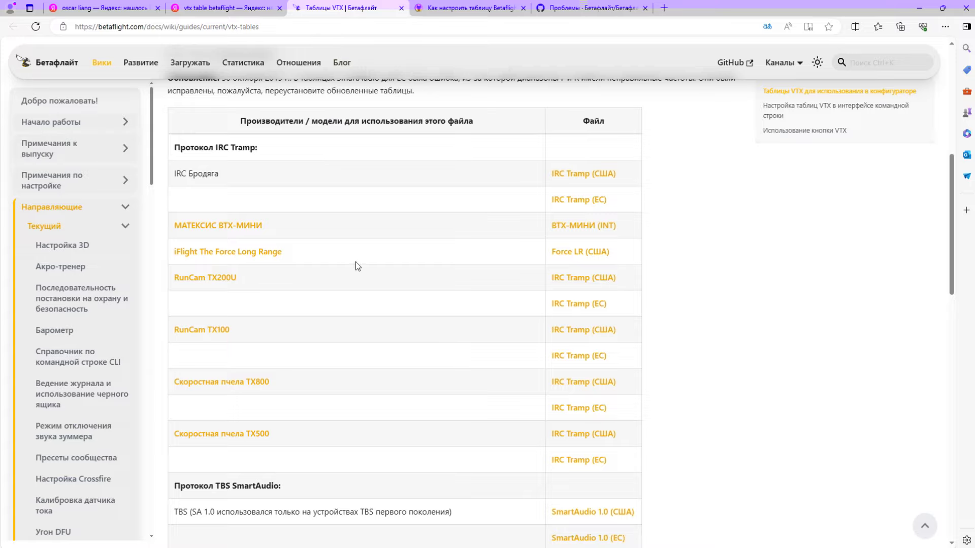
{"action": "scroll", "coordinate": [356, 265], "scroll_direction": "down", "scroll_amount": 4}
{"action": "scroll", "coordinate": [355, 264], "scroll_direction": "down", "scroll_amount": 5}
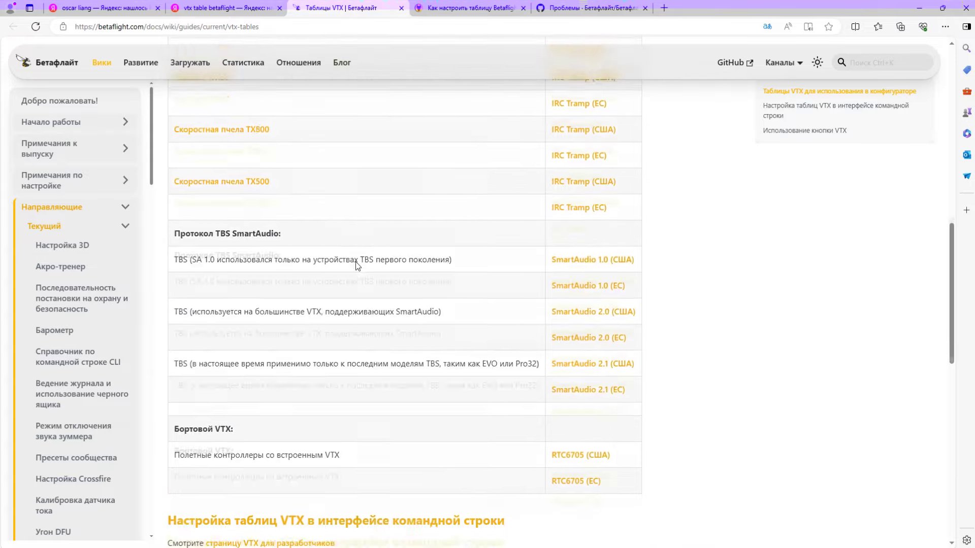
{"action": "scroll", "coordinate": [355, 261], "scroll_direction": "up", "scroll_amount": 7}
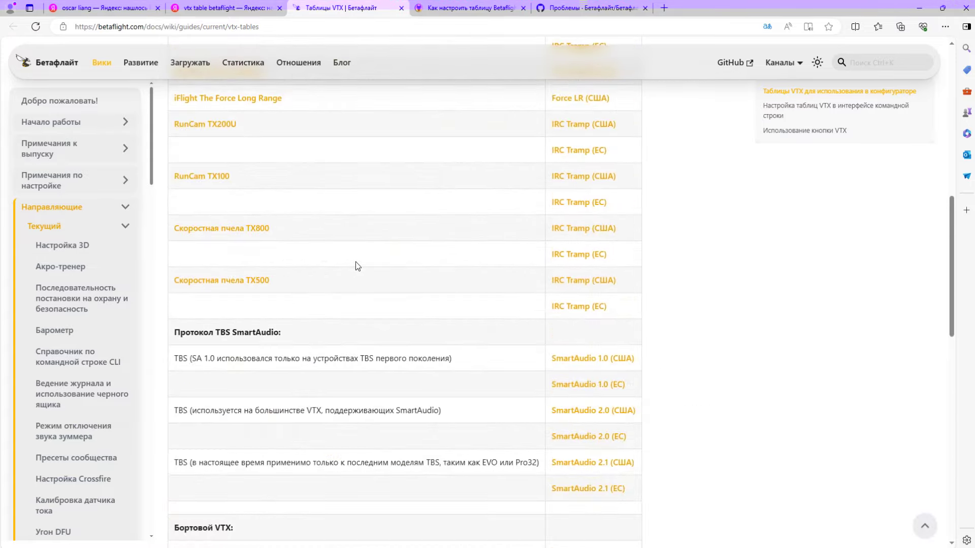
{"action": "scroll", "coordinate": [355, 261], "scroll_direction": "up", "scroll_amount": 2}
{"action": "scroll", "coordinate": [356, 261], "scroll_direction": "down", "scroll_amount": 4}
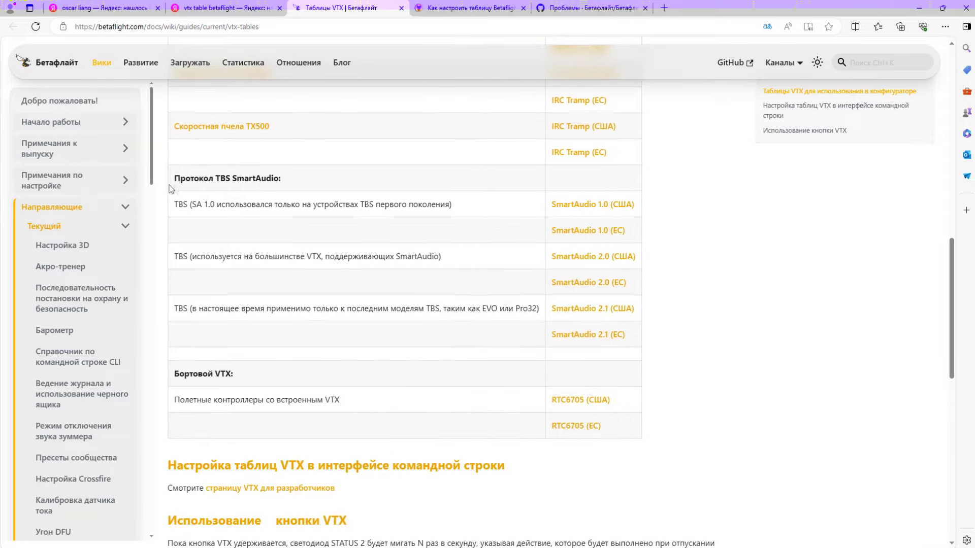
{"action": "scroll", "coordinate": [294, 193], "scroll_direction": "up", "scroll_amount": 7}
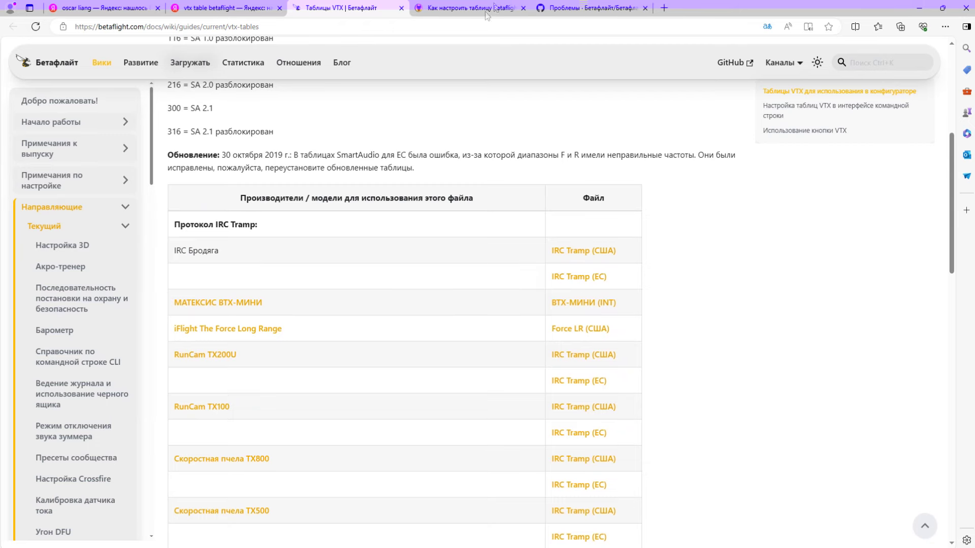
Find the Eachine Nano VTX section in the Oscar Liang article and copy its selected vtxtable commands.
{"action": "left_click", "coordinate": [468, 13]}
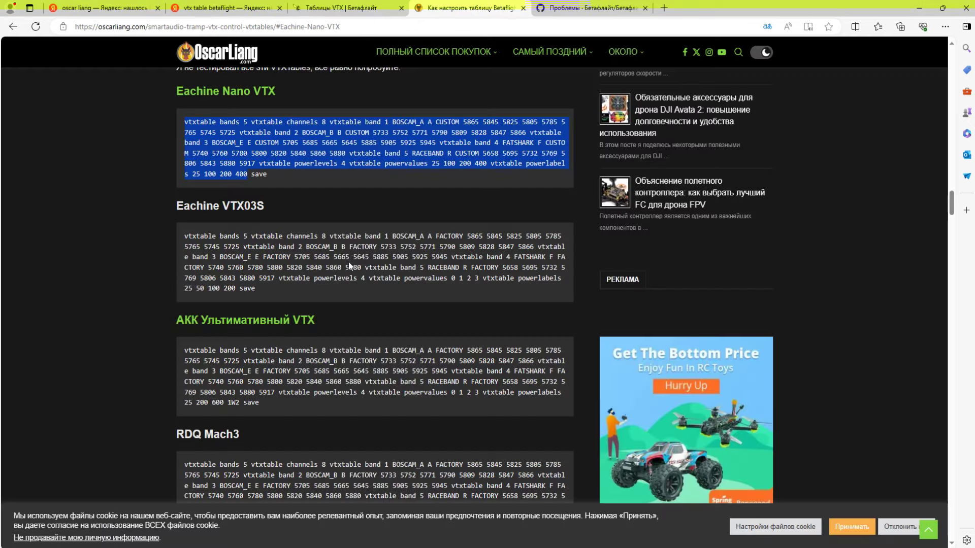
{"action": "scroll", "coordinate": [348, 261], "scroll_direction": "up", "scroll_amount": 6}
{"action": "scroll", "coordinate": [303, 240], "scroll_direction": "down", "scroll_amount": 4}
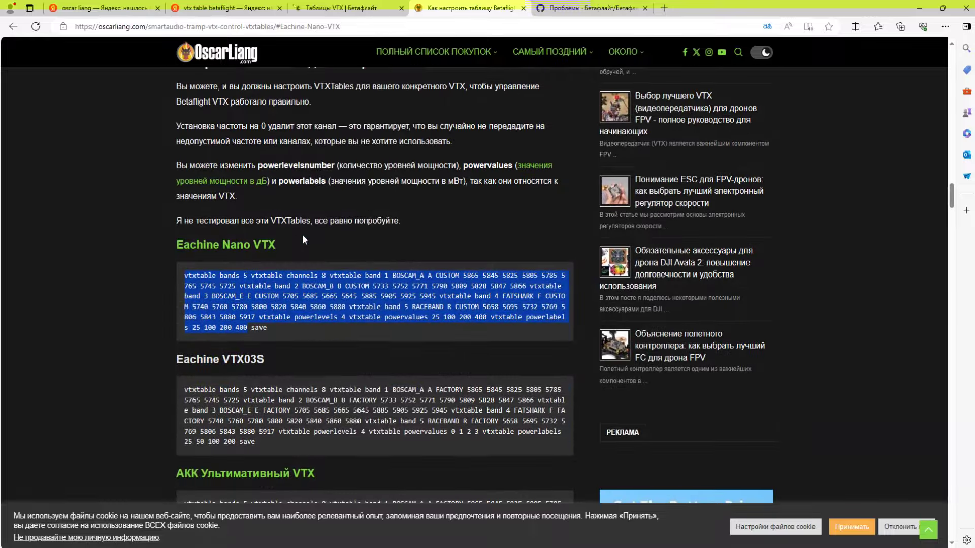
{"action": "scroll", "coordinate": [299, 238], "scroll_direction": "up", "scroll_amount": 15}
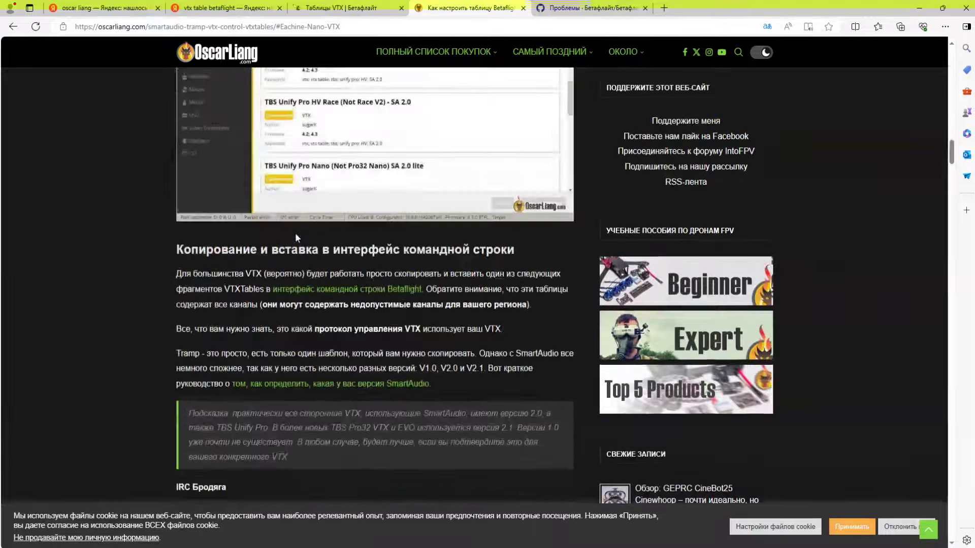
{"action": "scroll", "coordinate": [297, 237], "scroll_direction": "up", "scroll_amount": 15}
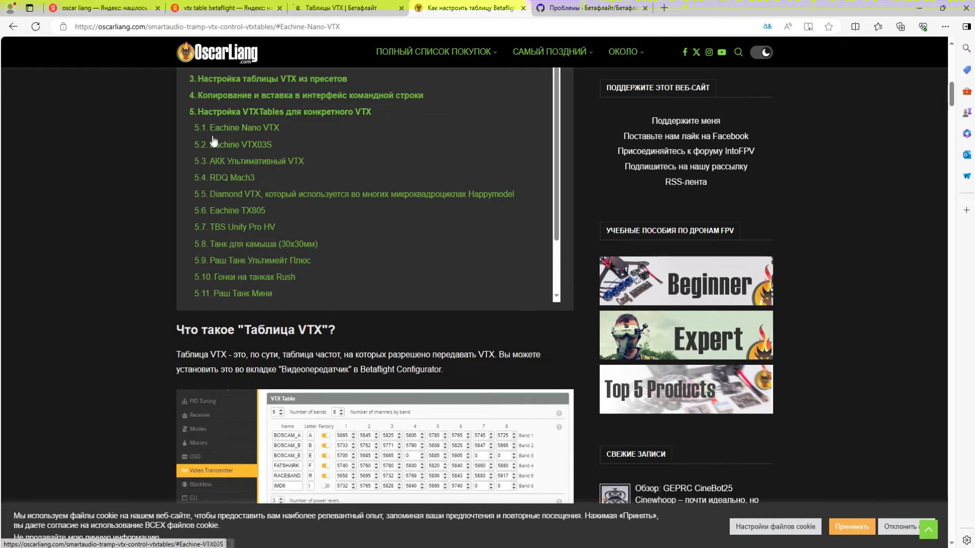
{"action": "left_click", "coordinate": [248, 129]}
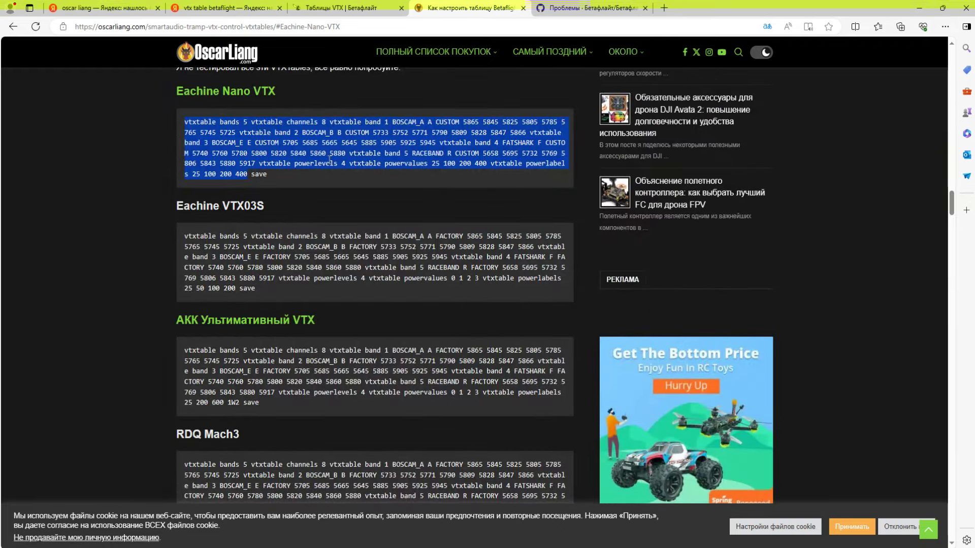
{"action": "right_click", "coordinate": [213, 129]}
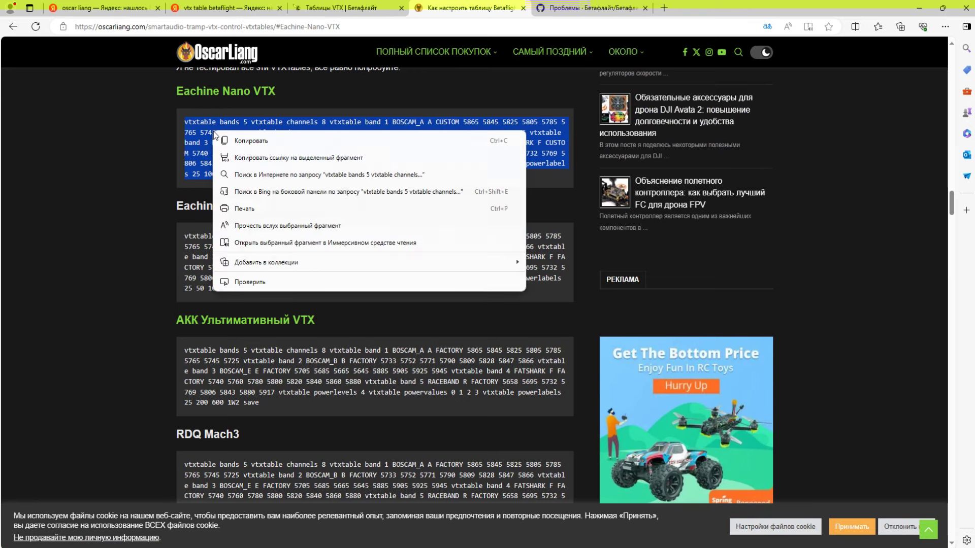
{"action": "left_click", "coordinate": [239, 139]}
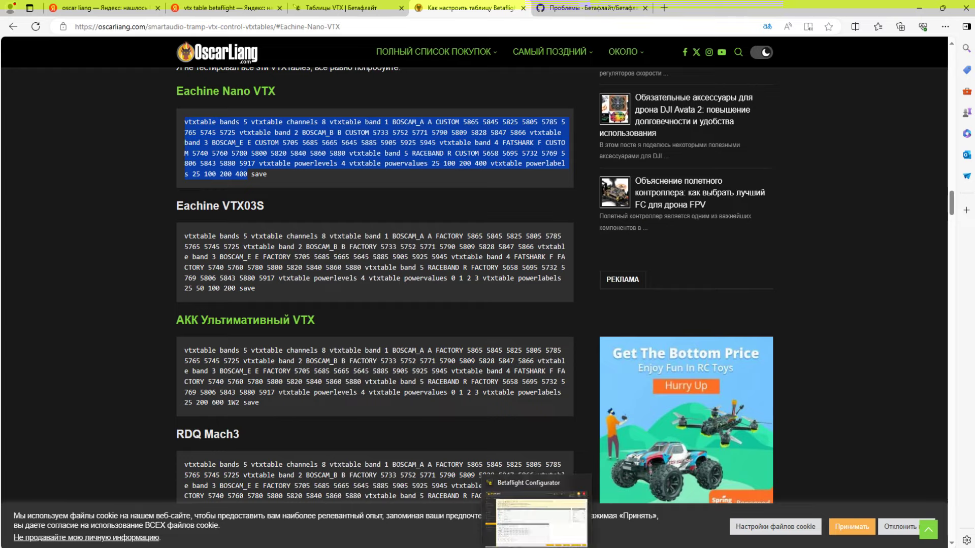
Switch to Betaflight Configurator and run the copied Eachine Nano vtxtable commands in the command line.
{"action": "left_click", "coordinate": [521, 530]}
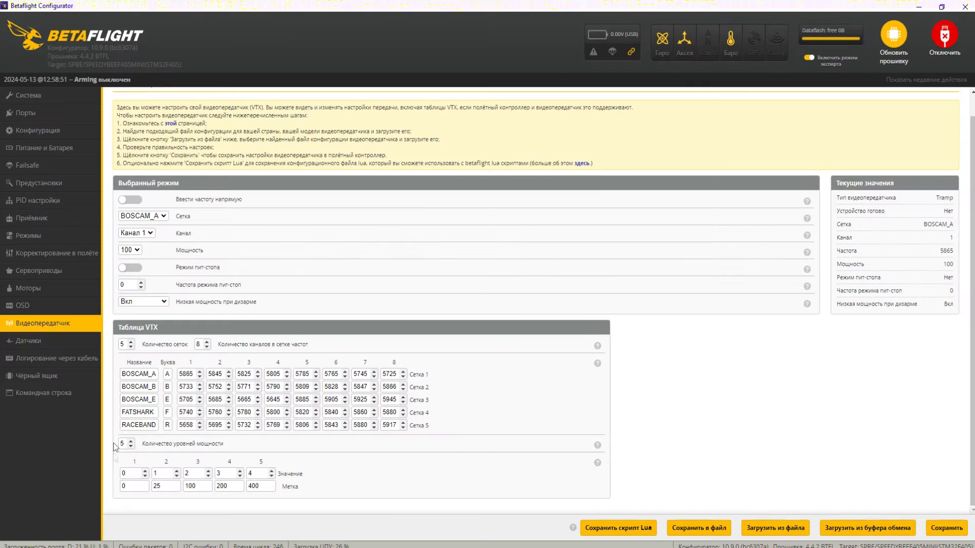
{"action": "left_click", "coordinate": [36, 395]}
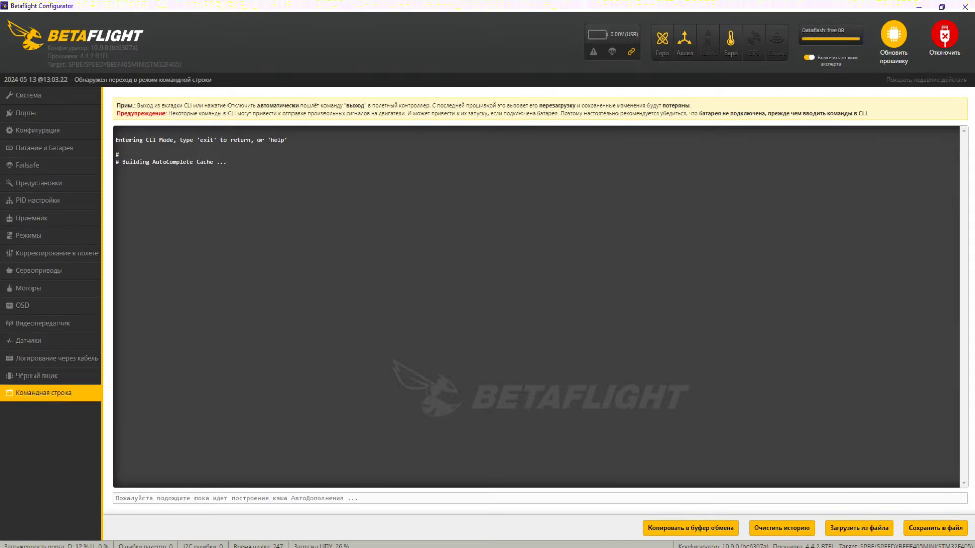
{"action": "right_click", "coordinate": [118, 495]}
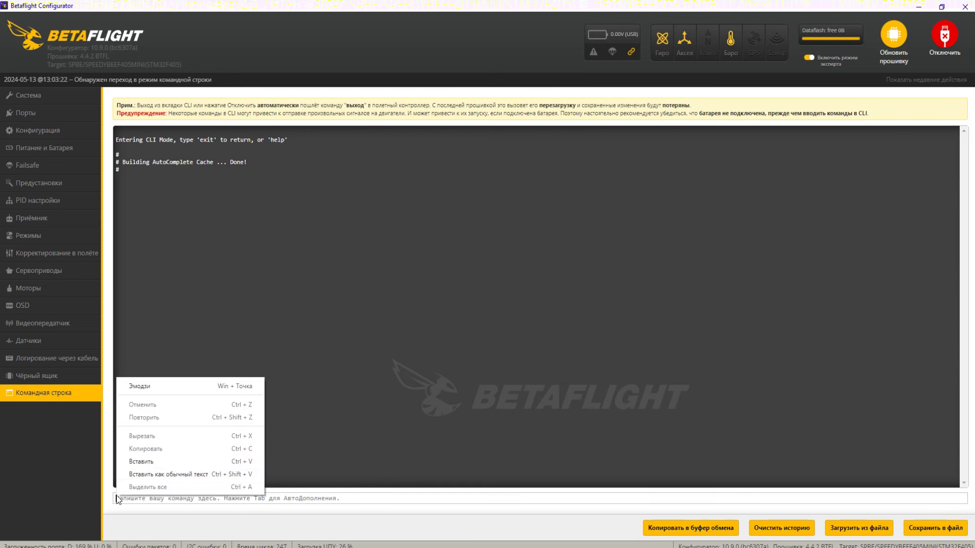
{"action": "left_click", "coordinate": [144, 462]}
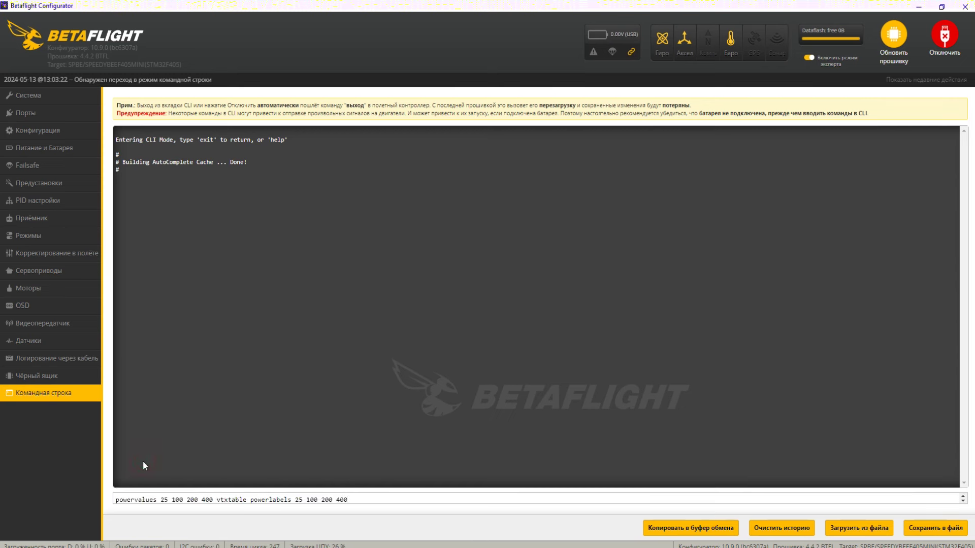
{"action": "key", "text": "Return"}
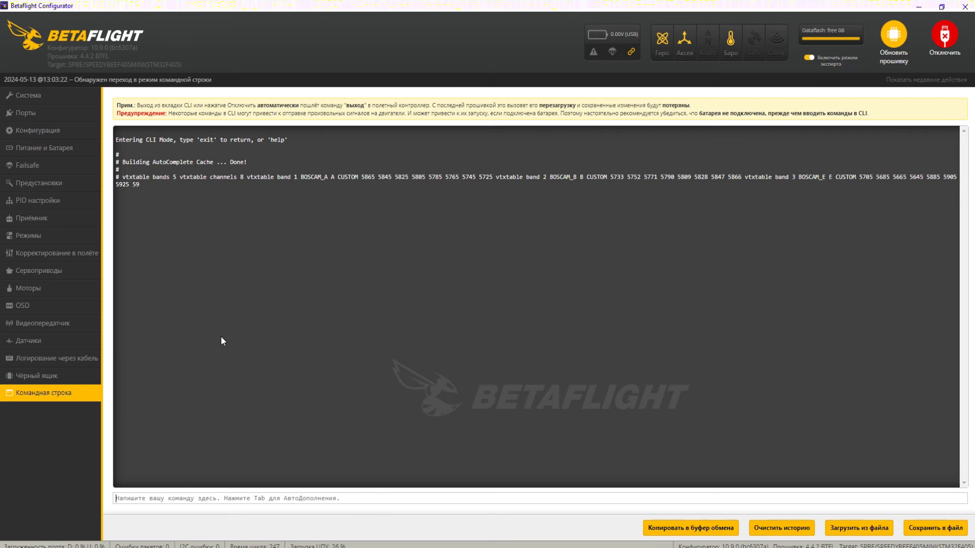
Return to the video transmitter settings and check the VTX table's bands and power levels.
{"action": "left_click", "coordinate": [35, 324]}
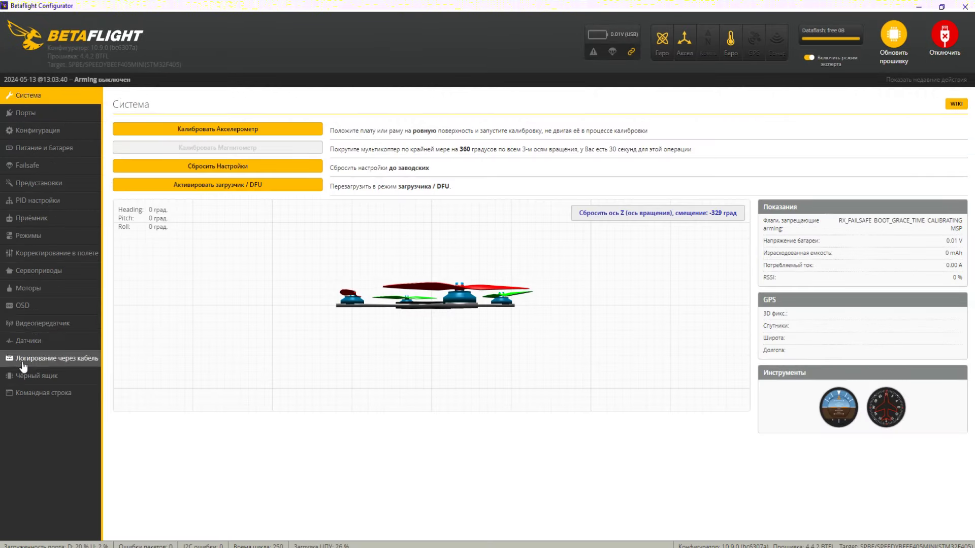
{"action": "left_click", "coordinate": [34, 323]}
{"action": "scroll", "coordinate": [256, 363], "scroll_direction": "down", "scroll_amount": 1}
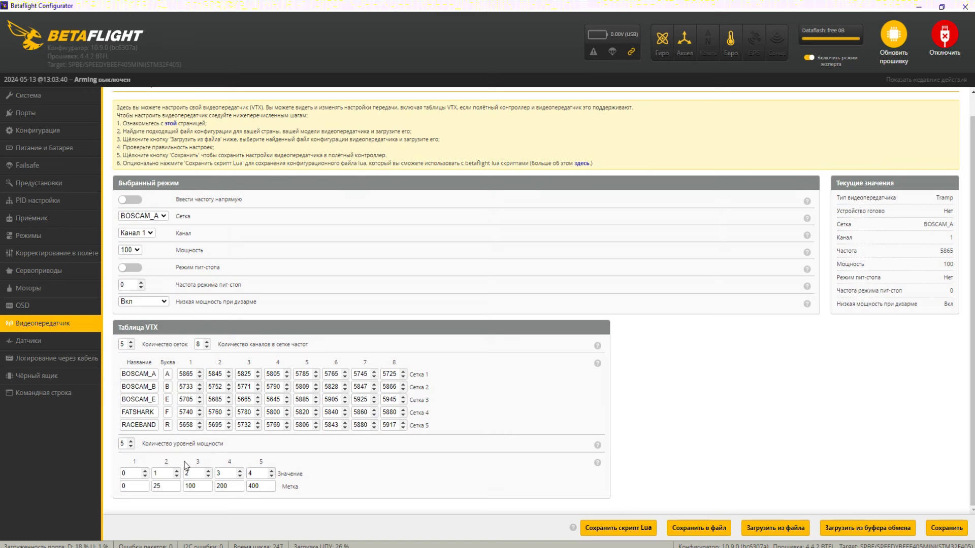
Run the vtx command in the command line and reopen the video transmitter settings.
{"action": "left_click", "coordinate": [33, 394]}
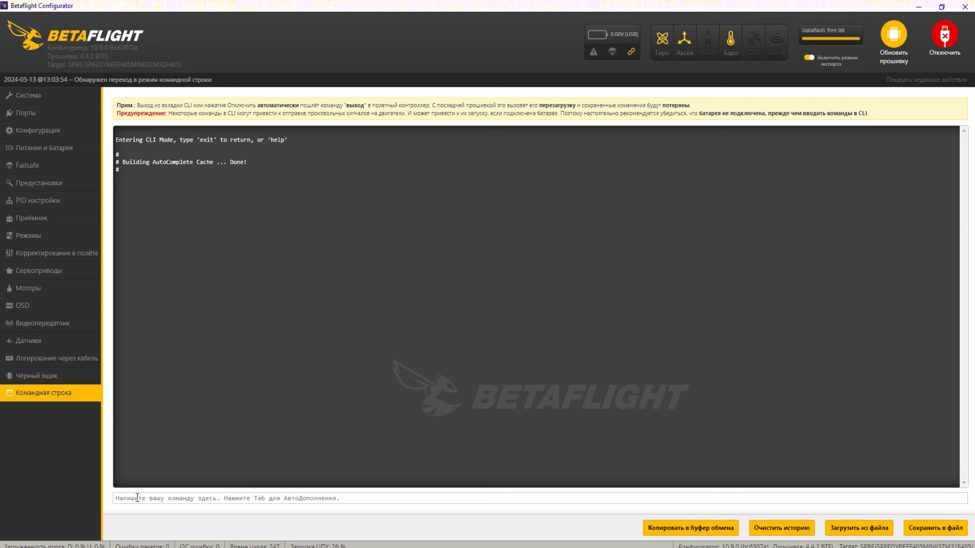
{"action": "type", "text": "vt"}
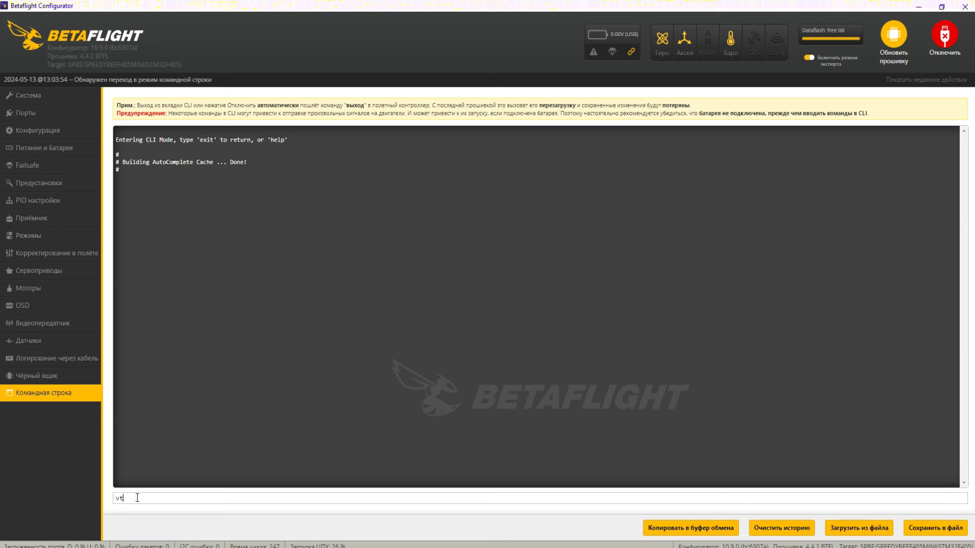
{"action": "type", "text": "x"}
{"action": "key", "text": "Return"}
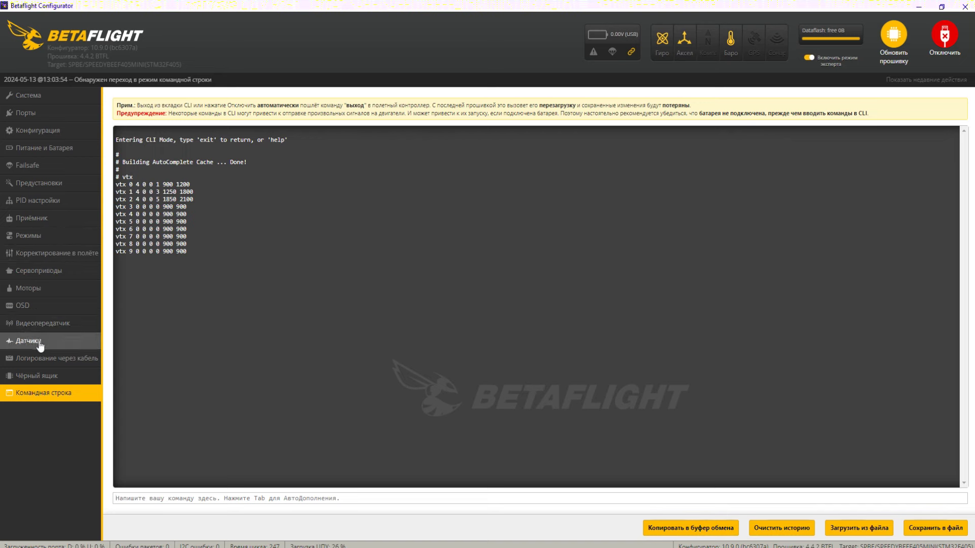
{"action": "left_click", "coordinate": [44, 323]}
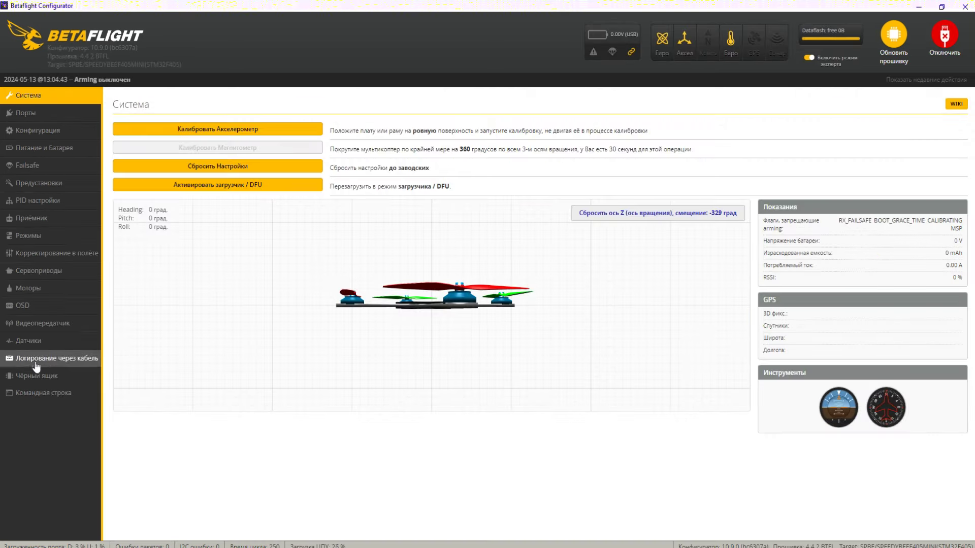
{"action": "left_click", "coordinate": [36, 325]}
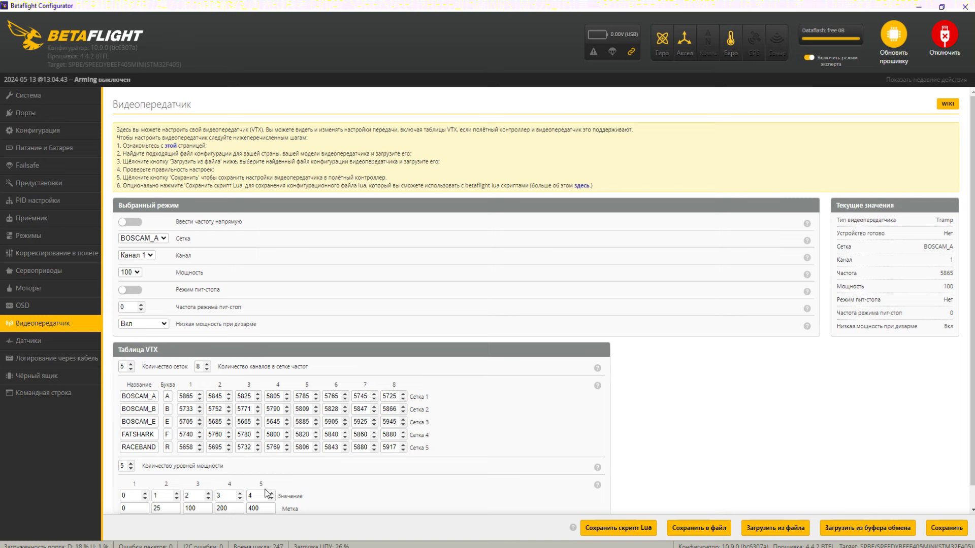
Show the live gyroscope, accelerometer and altitude graphs in the sensors section to check their response to board movement.
{"action": "scroll", "coordinate": [273, 487], "scroll_direction": "down", "scroll_amount": 1}
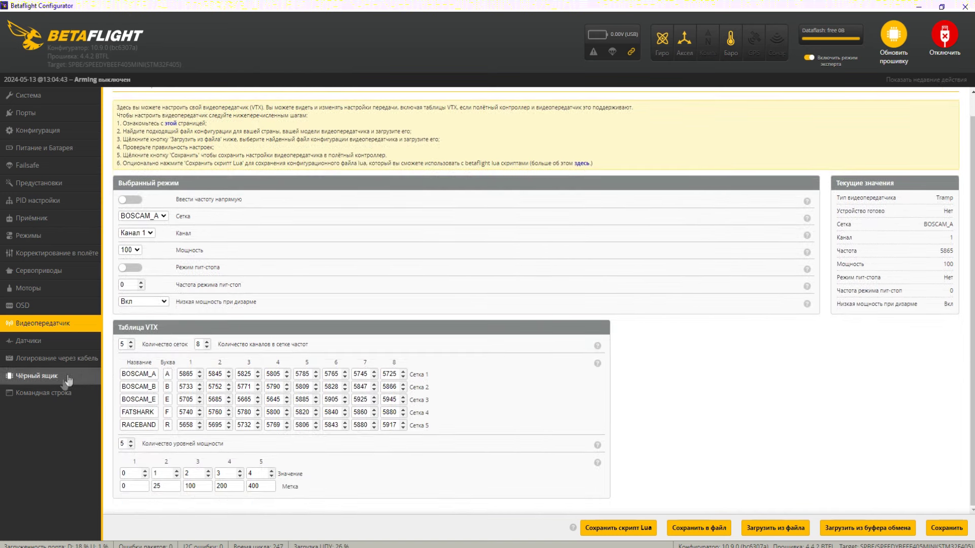
{"action": "left_click", "coordinate": [29, 340]}
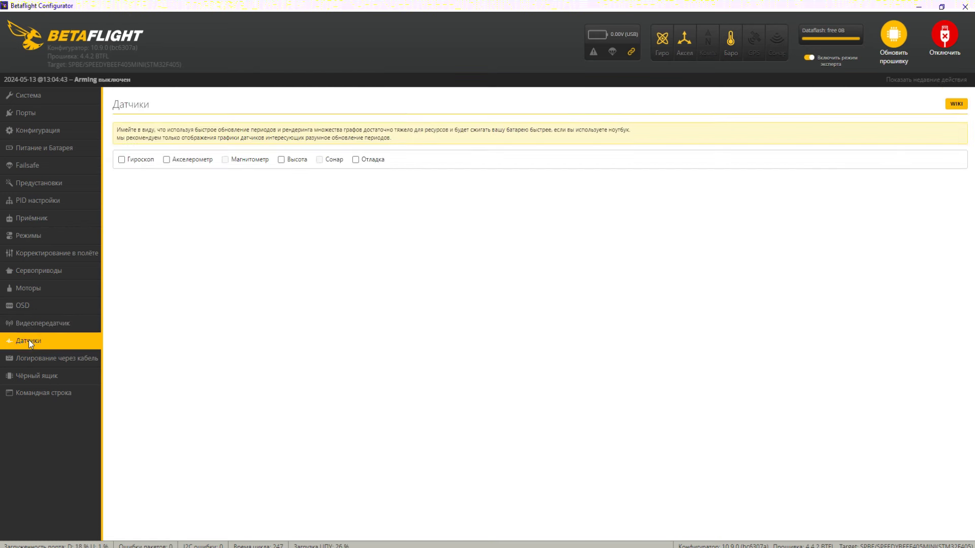
{"action": "left_click", "coordinate": [121, 159]}
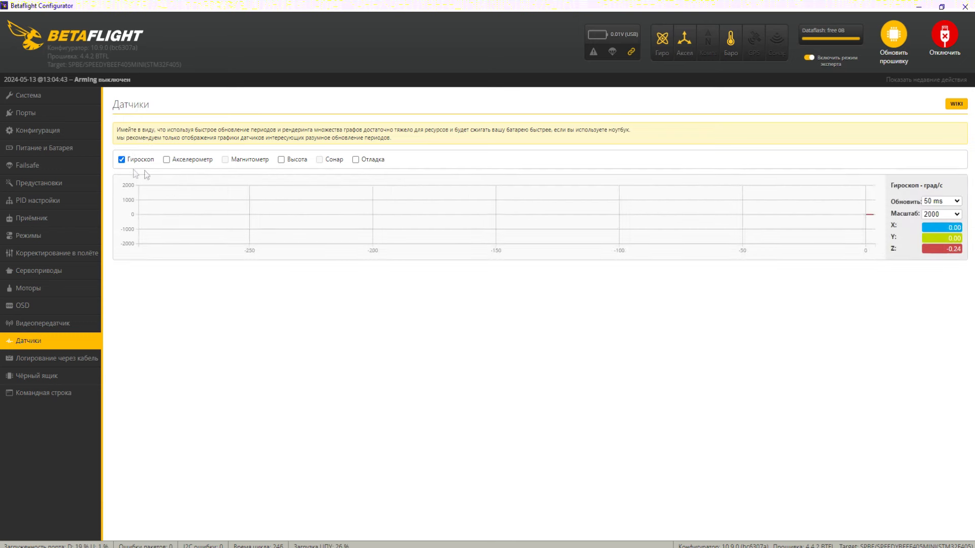
{"action": "left_click", "coordinate": [167, 160]}
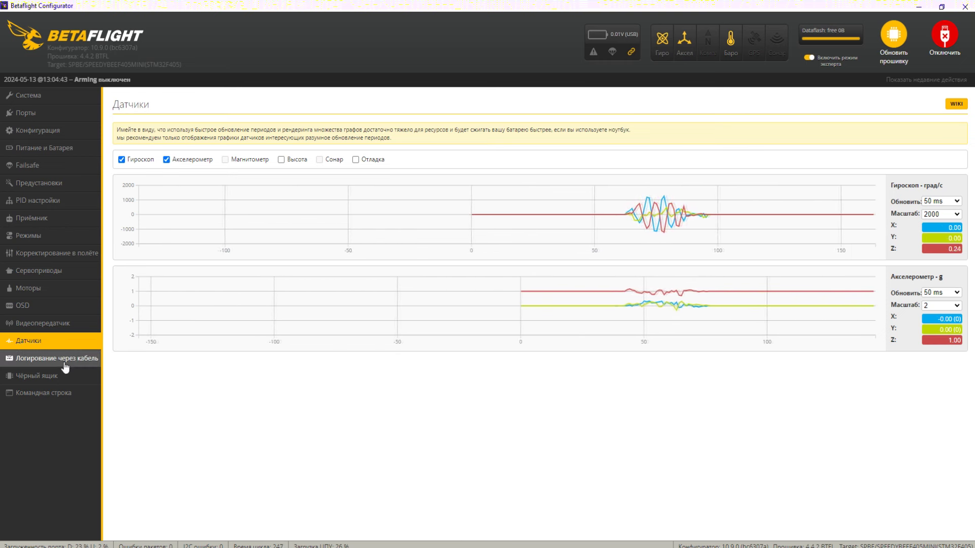
{"action": "left_click", "coordinate": [282, 161]}
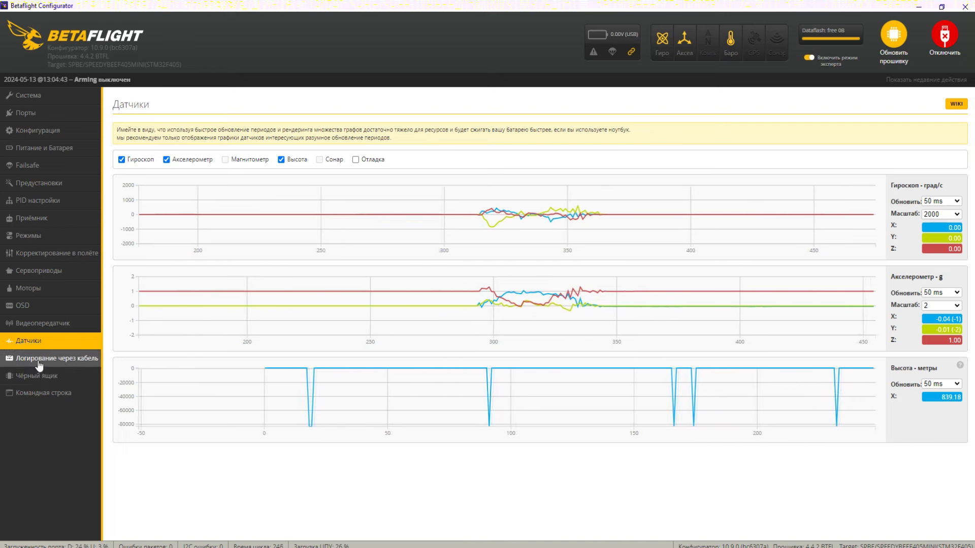
Turn off the gyroscope, accelerometer and altitude graphs in the sensors section.
{"action": "left_click", "coordinate": [121, 160]}
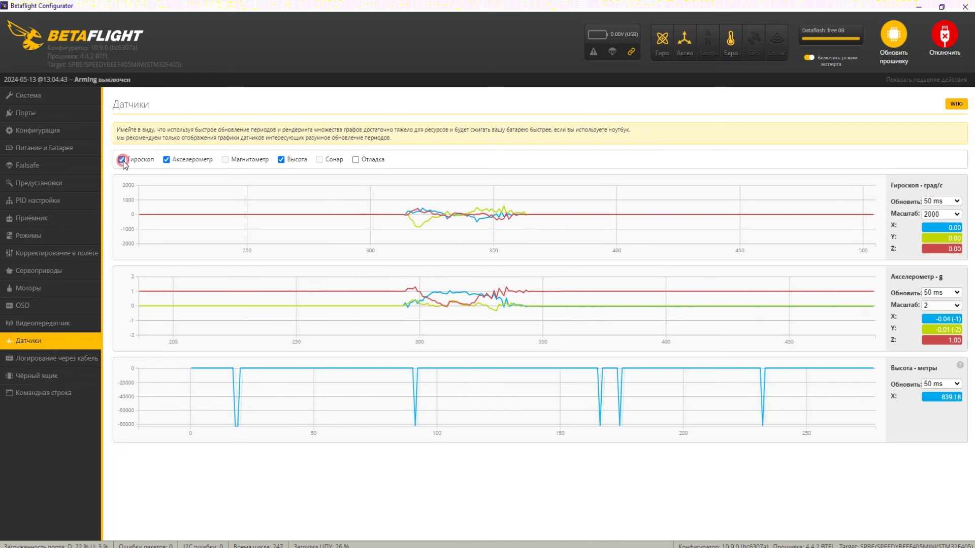
{"action": "left_click", "coordinate": [167, 160]}
{"action": "left_click", "coordinate": [281, 160]}
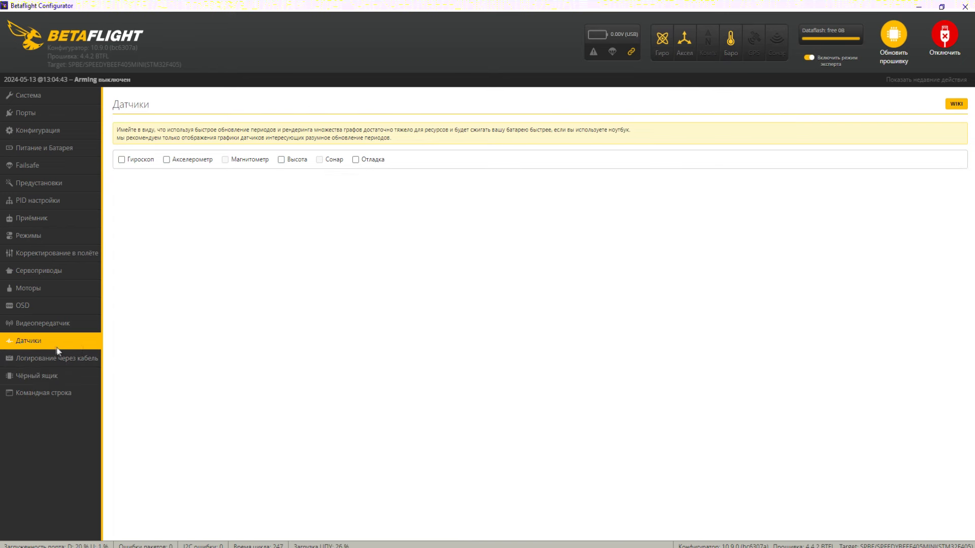
Erase the flight controller's onboard dataflash in the Blackbox section, confirming the deletion of all logs.
{"action": "left_click", "coordinate": [52, 376]}
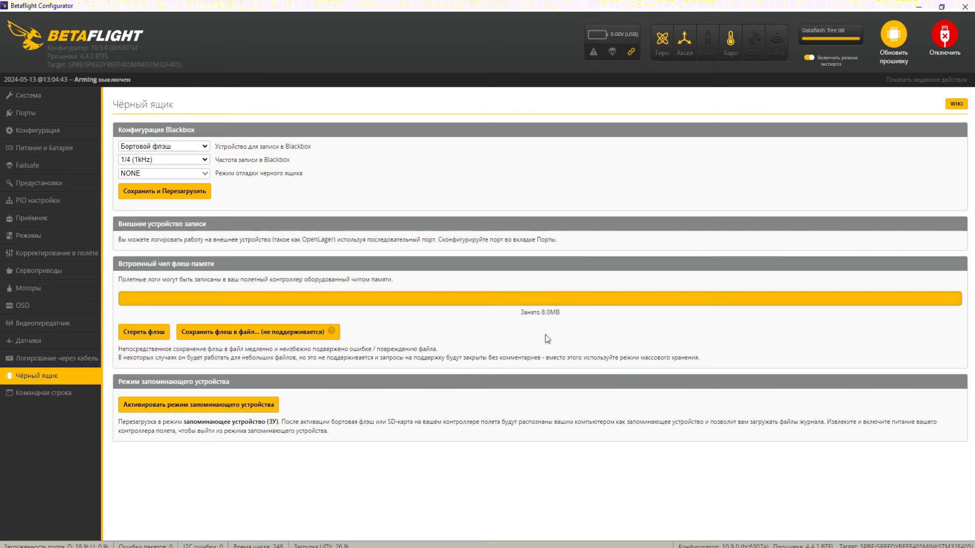
{"action": "left_click", "coordinate": [136, 332]}
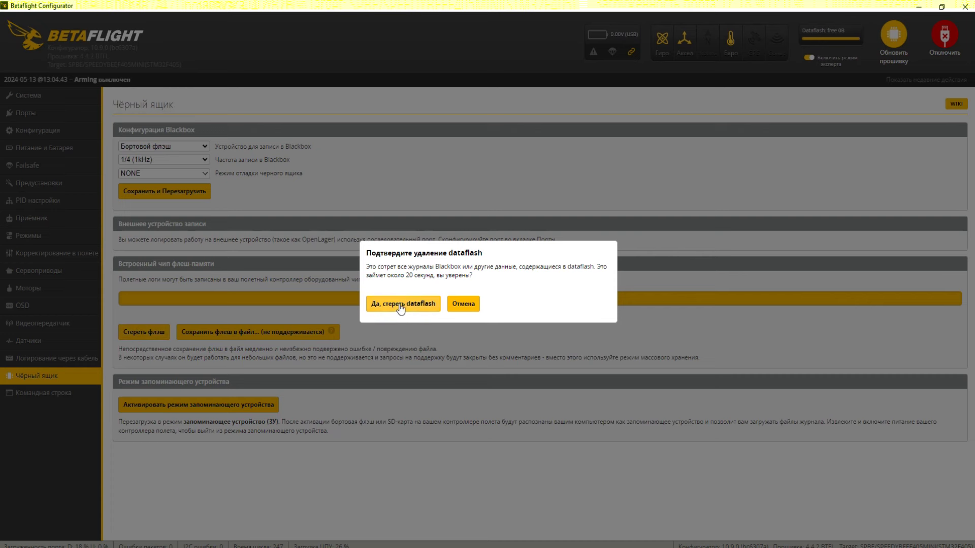
{"action": "left_click", "coordinate": [401, 306]}
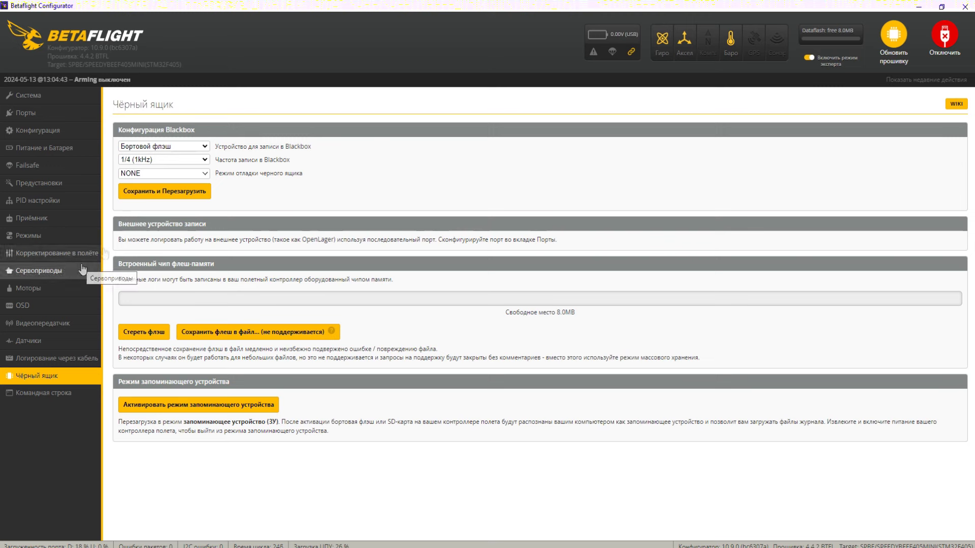
Return to the system overview and reset the Z-axis rotation of the 3D quadcopter model.
{"action": "left_click", "coordinate": [33, 96]}
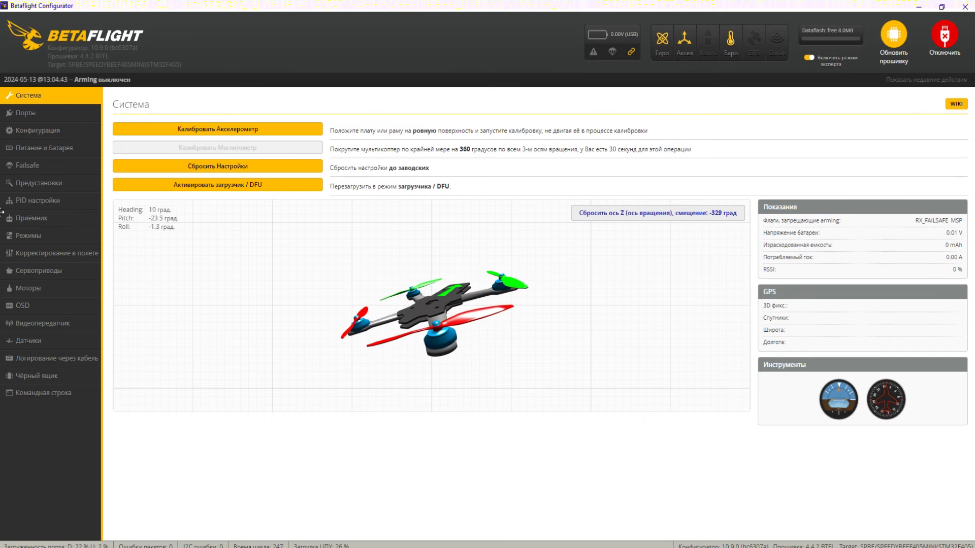
{"action": "left_click", "coordinate": [684, 213]}
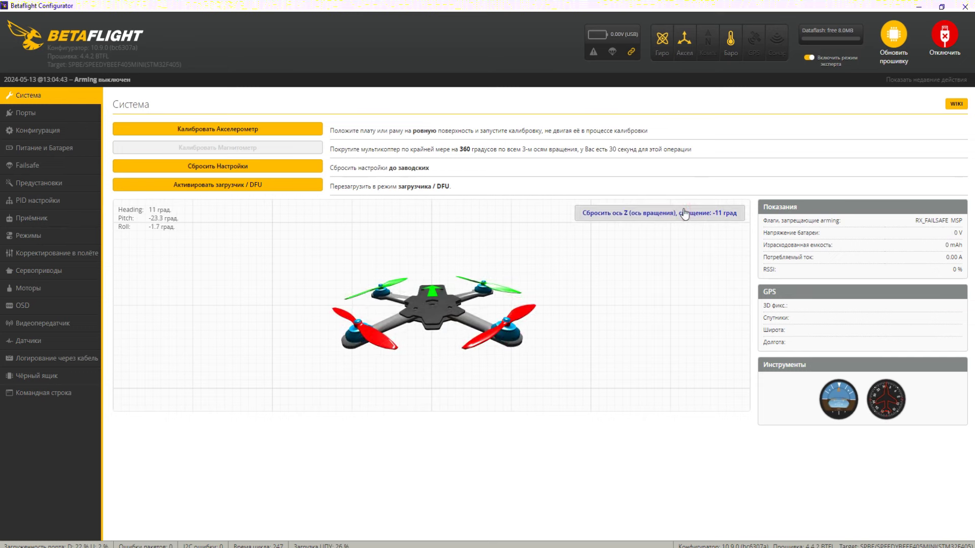